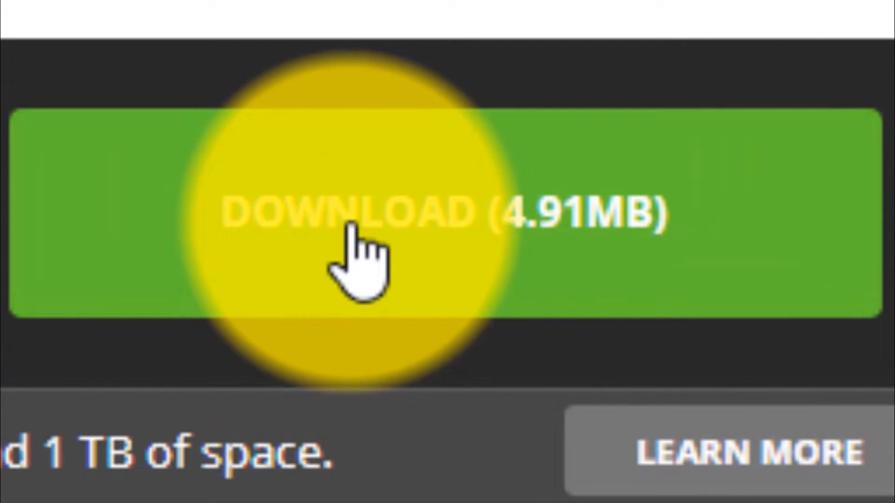
click(351, 225)
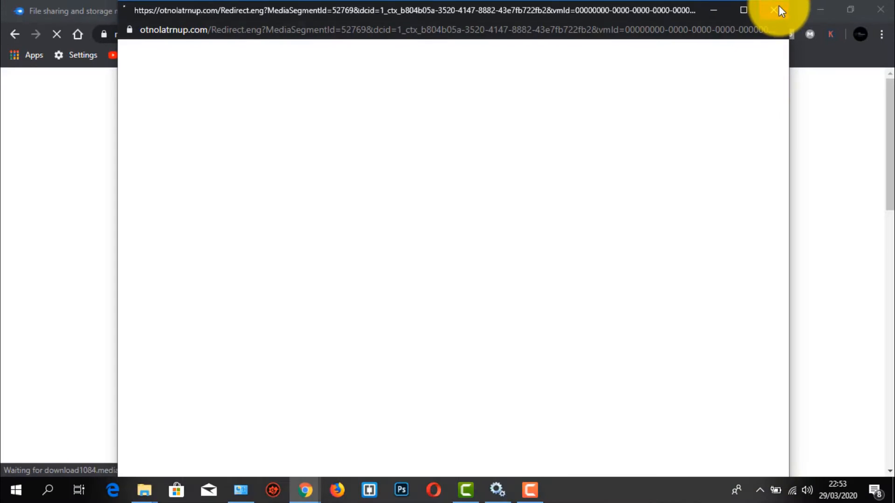
click(774, 10)
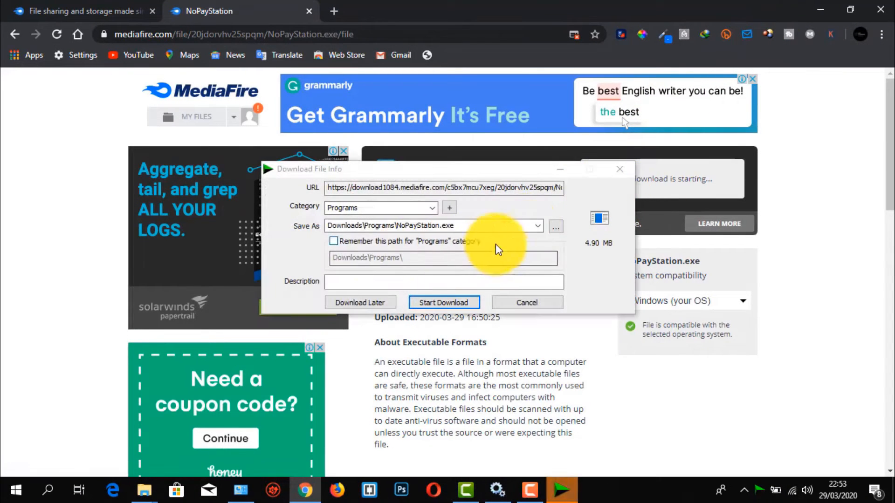
click(531, 303)
click(829, 2)
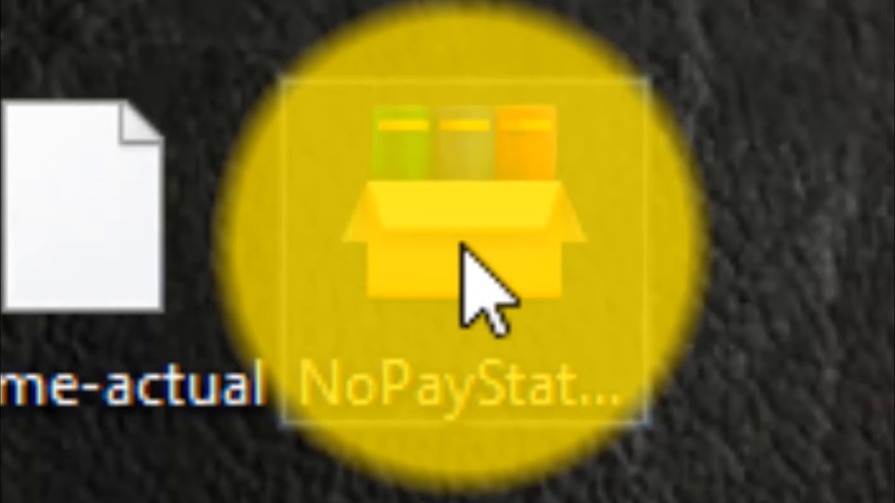
Run the NoPayStation self-extracting archive on the desktop despite the SmartScreen warning and extract it to the default destination.
double_click(463, 244)
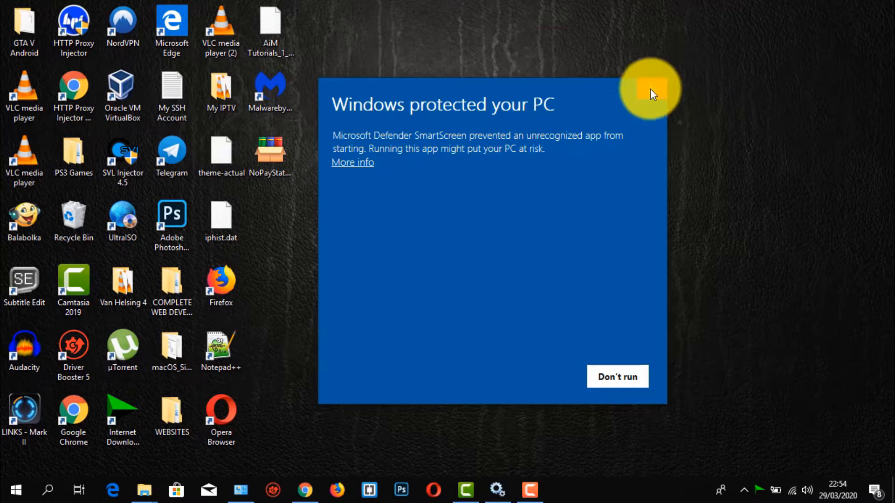
click(358, 164)
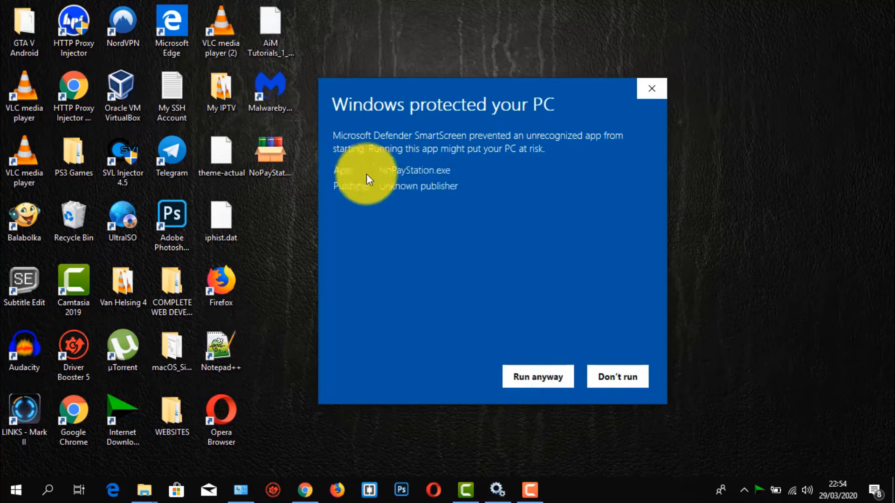
click(537, 376)
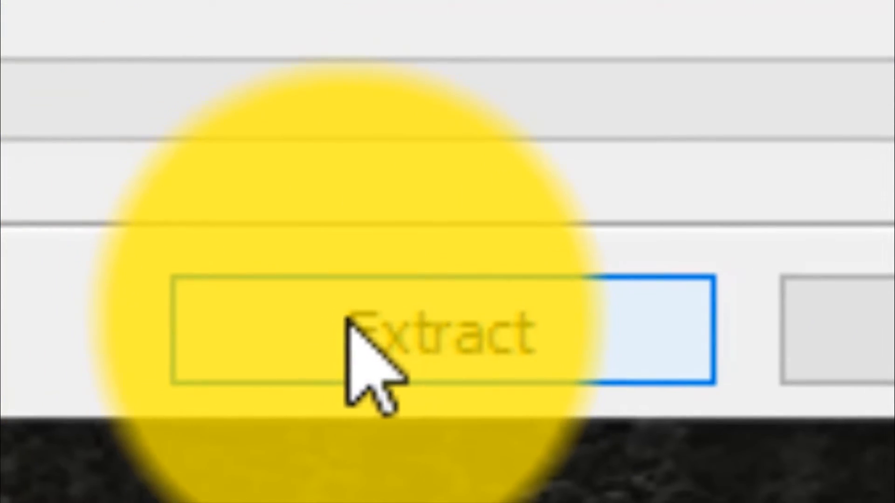
click(333, 313)
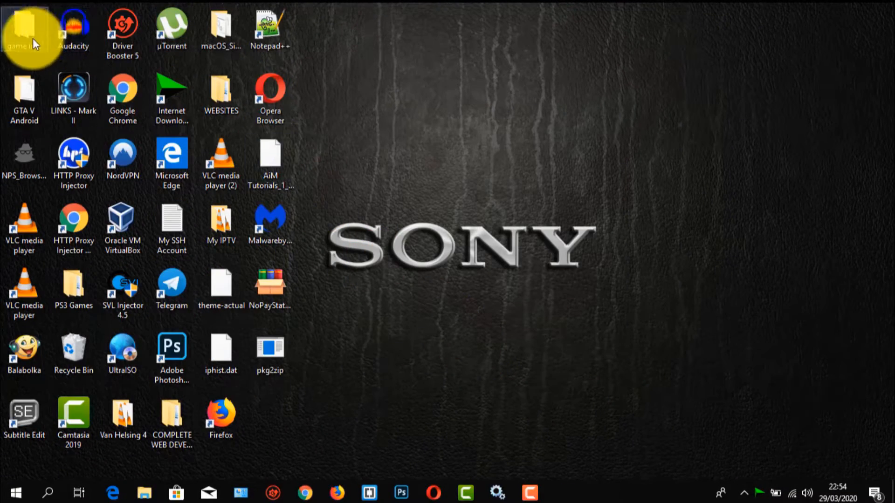
Reopen the NoPayStation self-extracting archive and browse to the Desktop in the user's folder for the extraction destination.
right_click(274, 285)
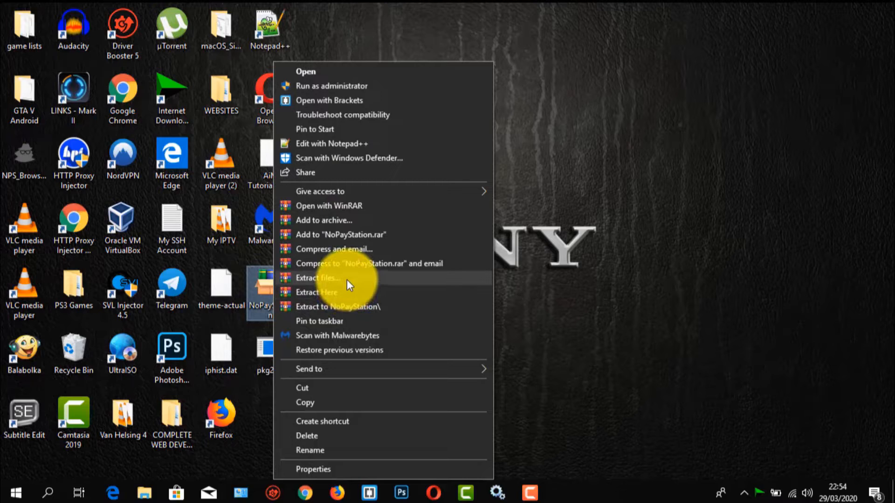
click(523, 248)
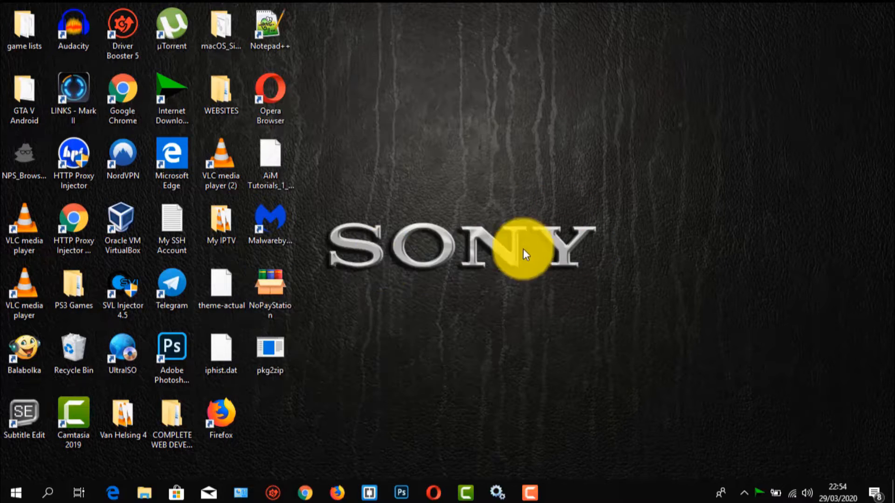
double_click(276, 290)
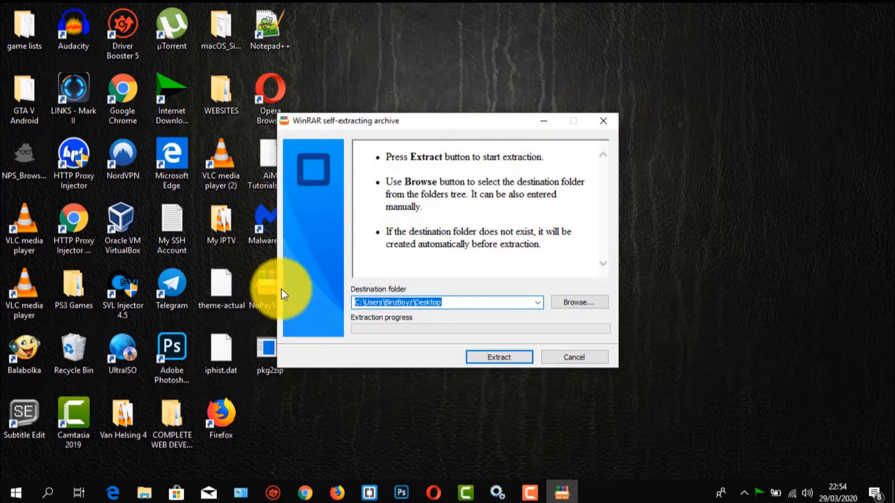
click(566, 301)
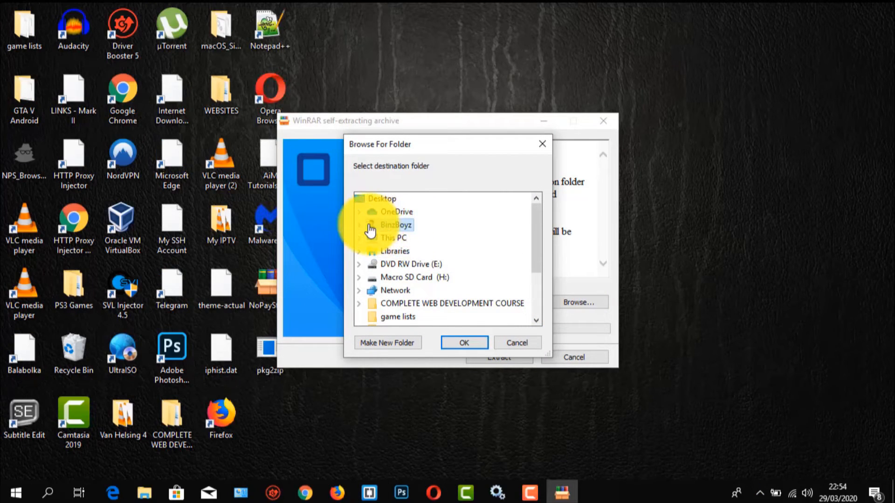
right_click(390, 228)
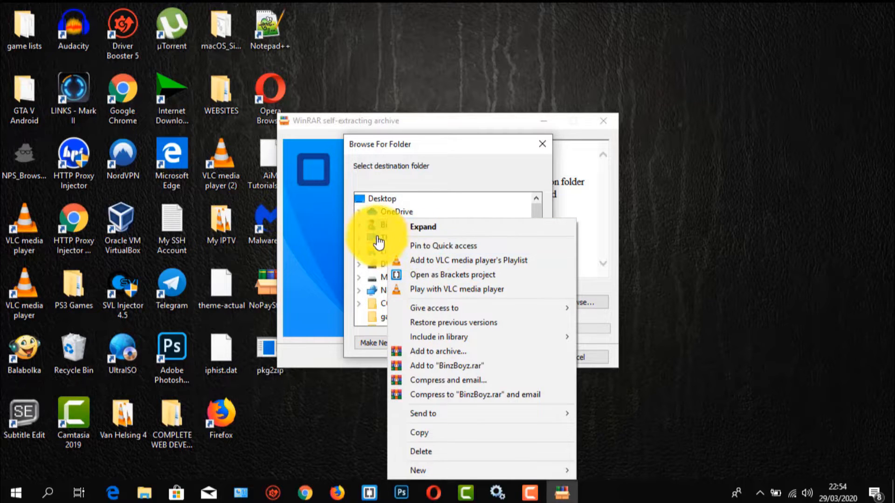
click(380, 228)
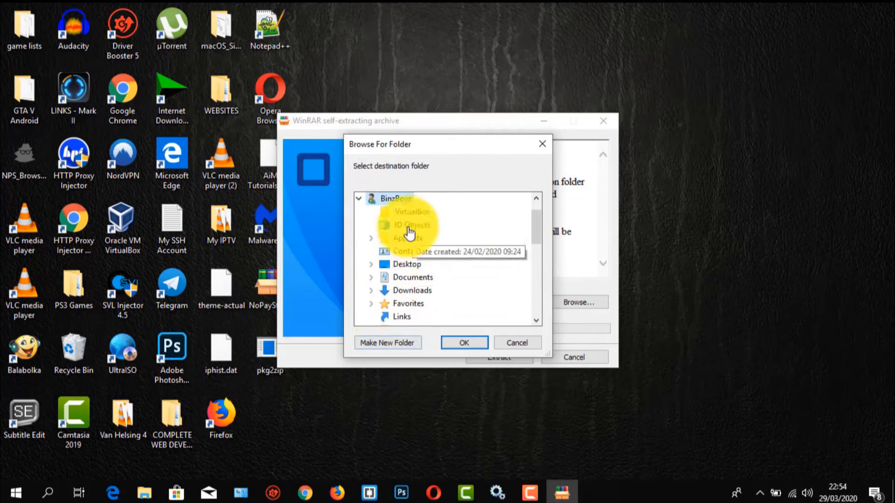
click(396, 271)
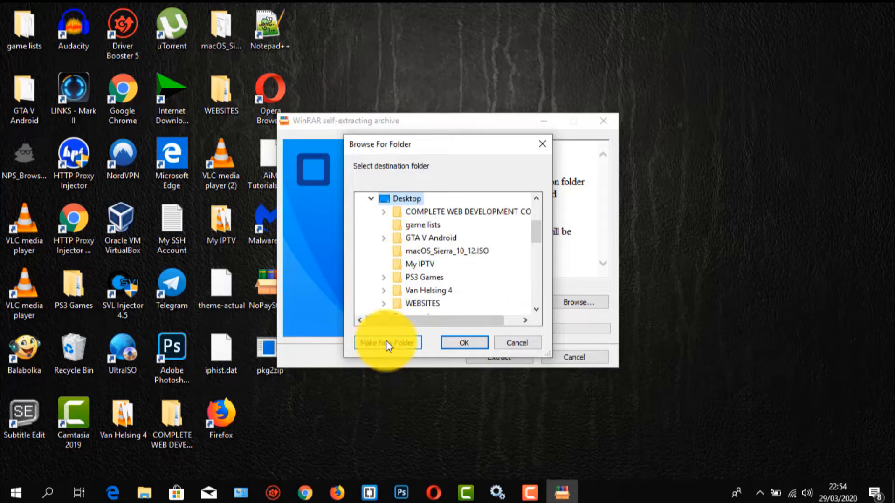
Create a new folder on the Desktop with a subfolder inside it named NoPayStation, and accept the destination selection.
click(386, 343)
click(386, 342)
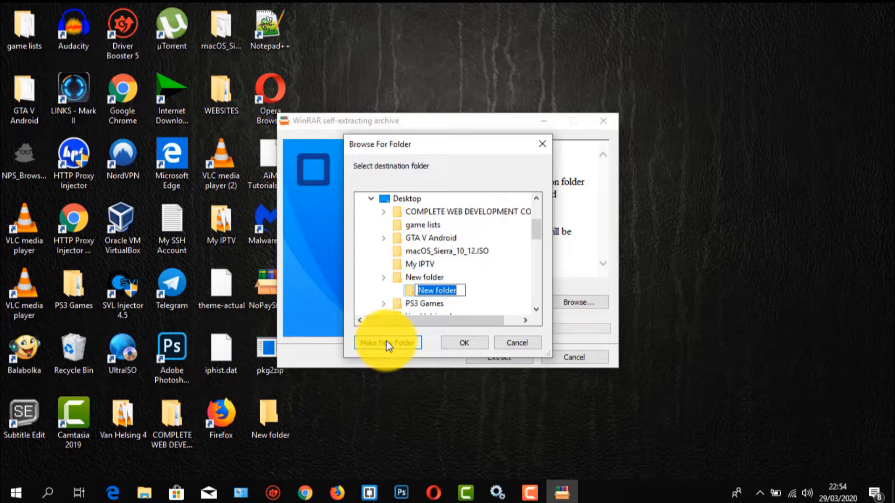
text(No)
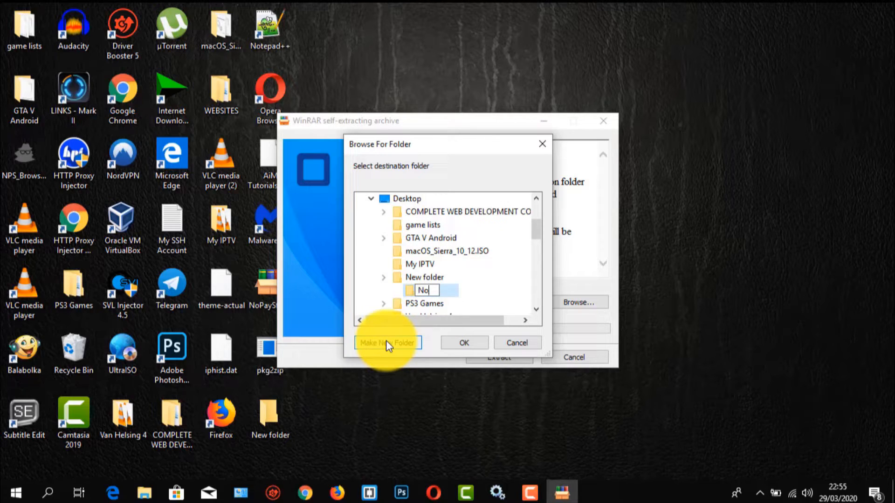
text(PayStation)
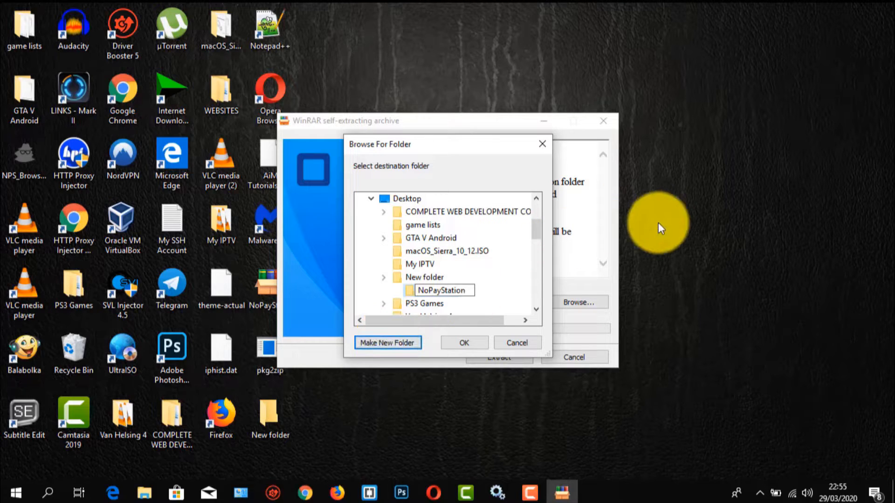
click(463, 343)
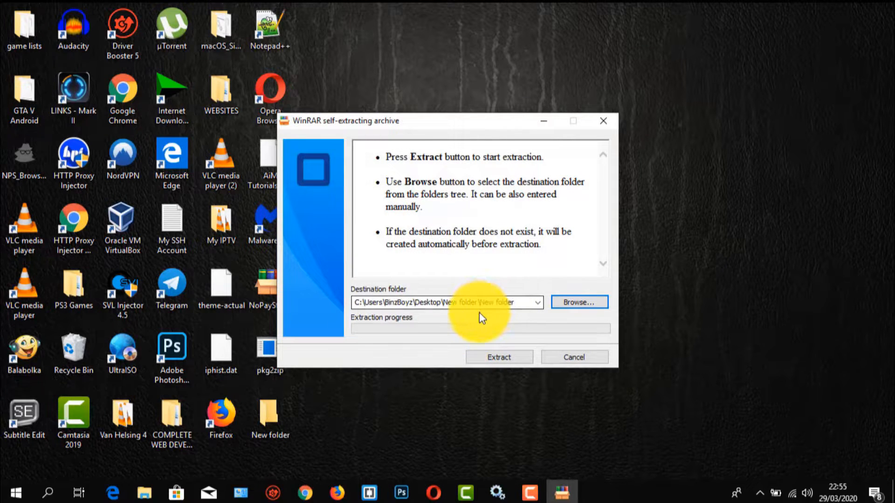
Set the destination to the NoPayStation subfolder of New folder on the Desktop and extract the archive there.
click(588, 302)
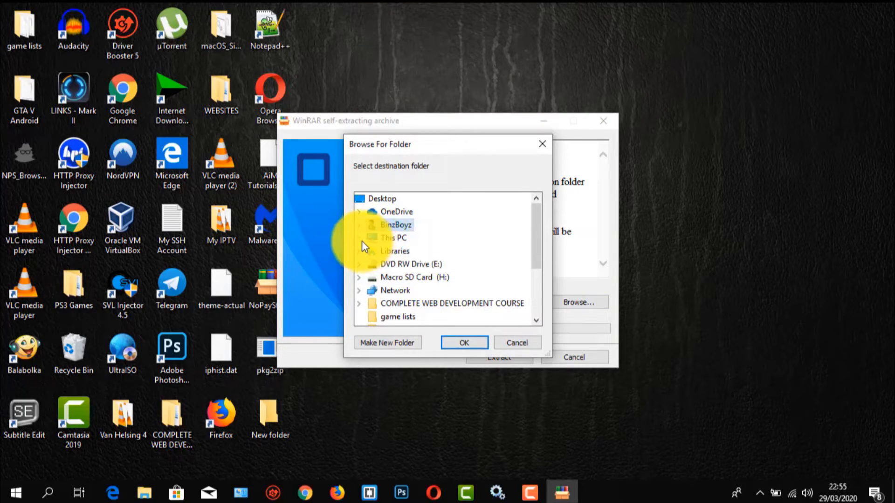
click(362, 239)
click(372, 225)
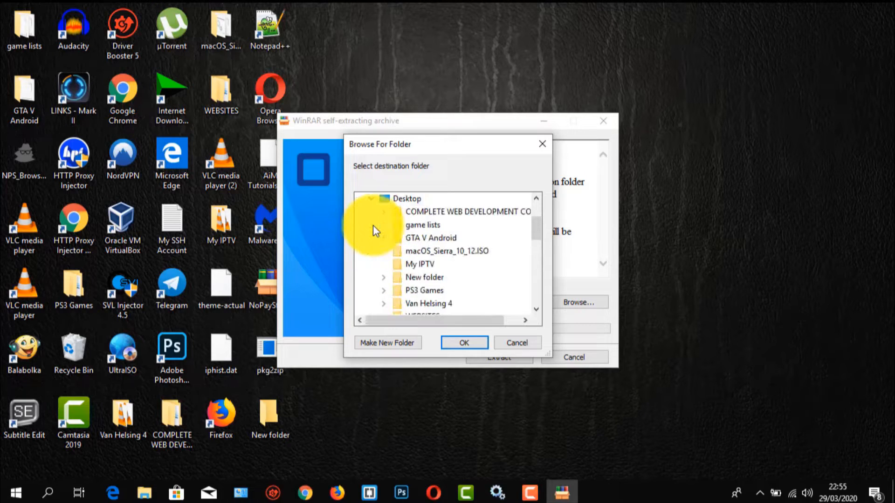
scroll(400, 265, down, 1)
scroll(400, 265, up, 1)
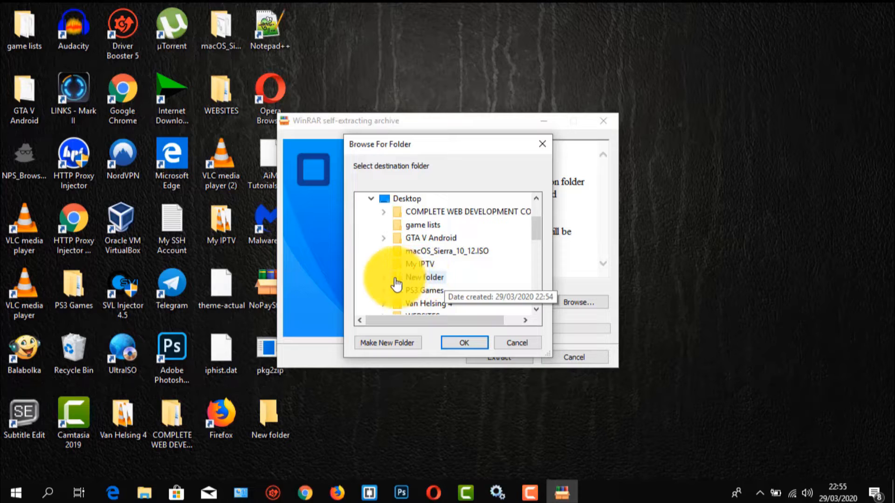
click(404, 282)
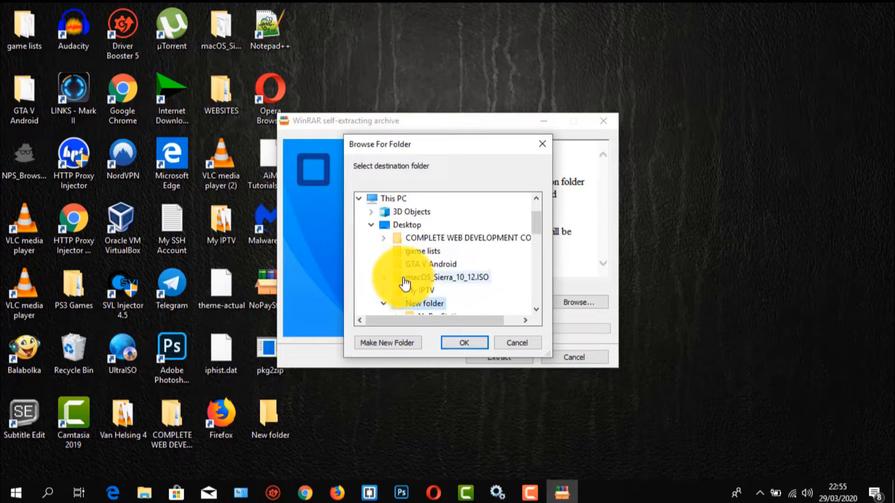
scroll(418, 295, down, 1)
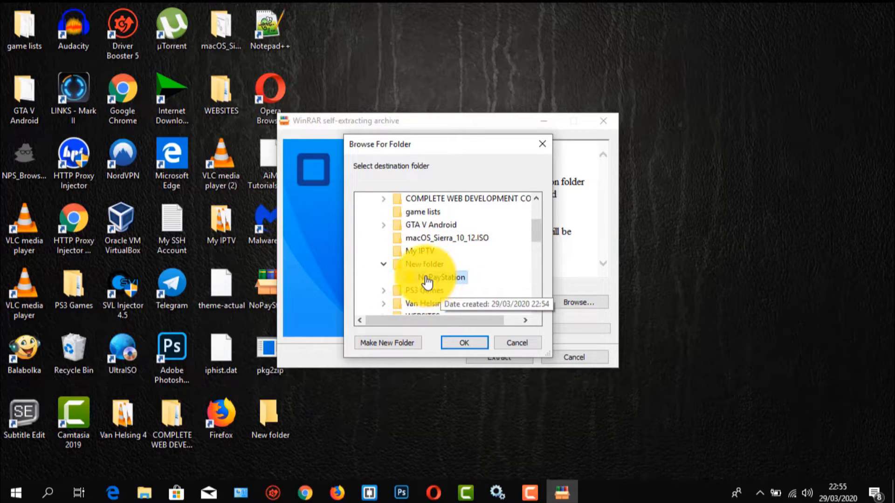
click(456, 343)
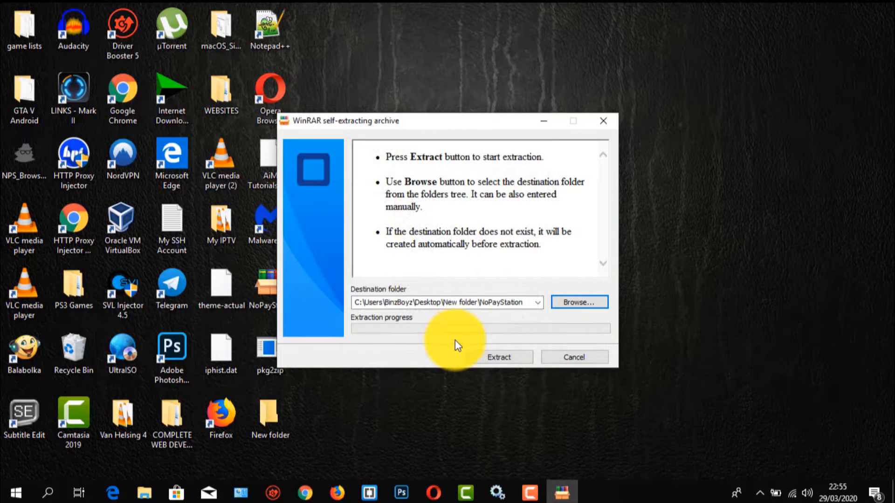
click(497, 357)
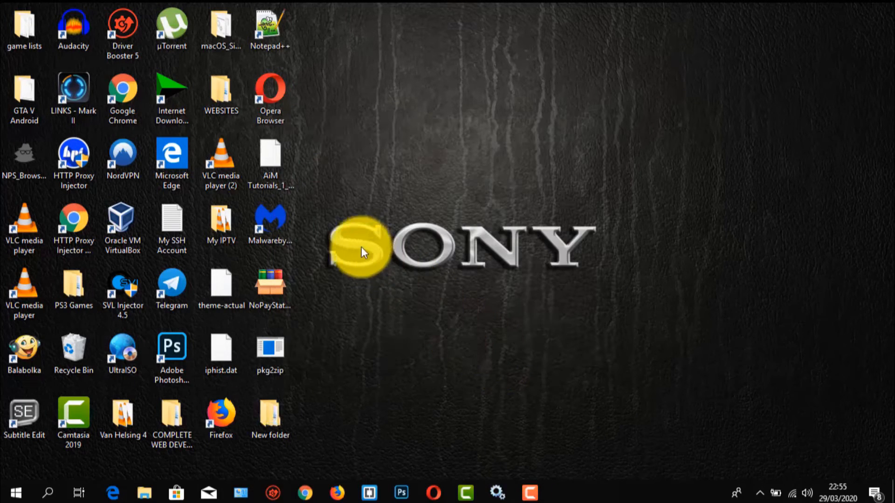
Move the NoPayStation folder out of New folder onto the desktop and reposition the New folder icon below Notepad++.
double_click(270, 417)
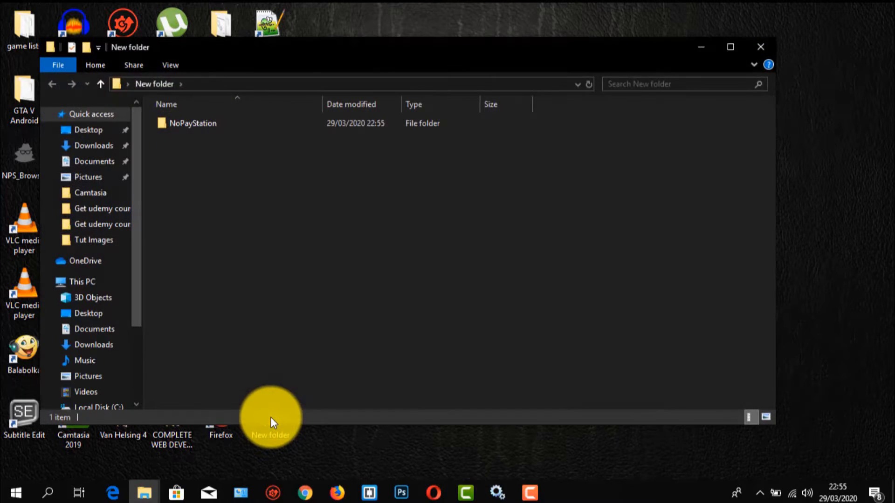
drag(192, 121, 353, 24)
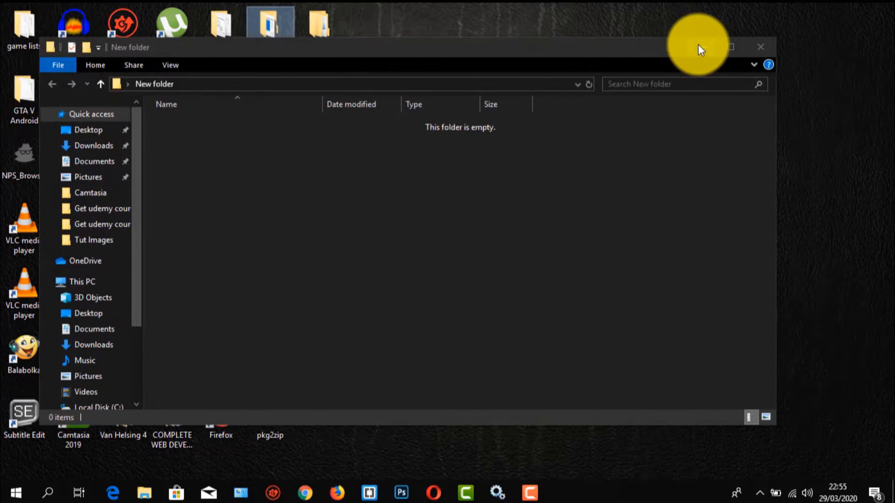
click(701, 46)
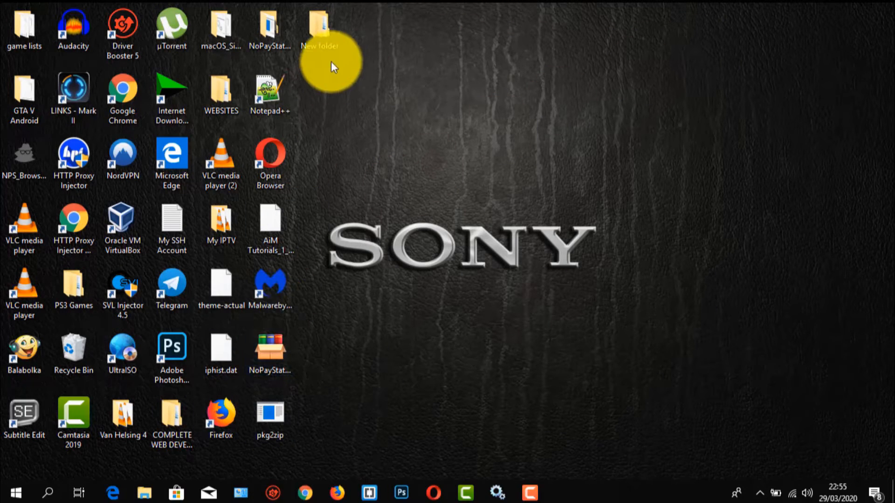
drag(331, 37, 325, 152)
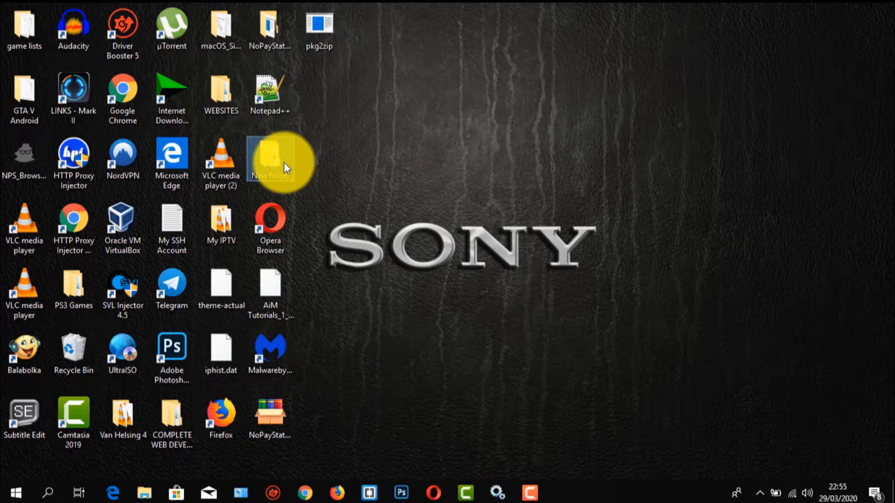
click(263, 37)
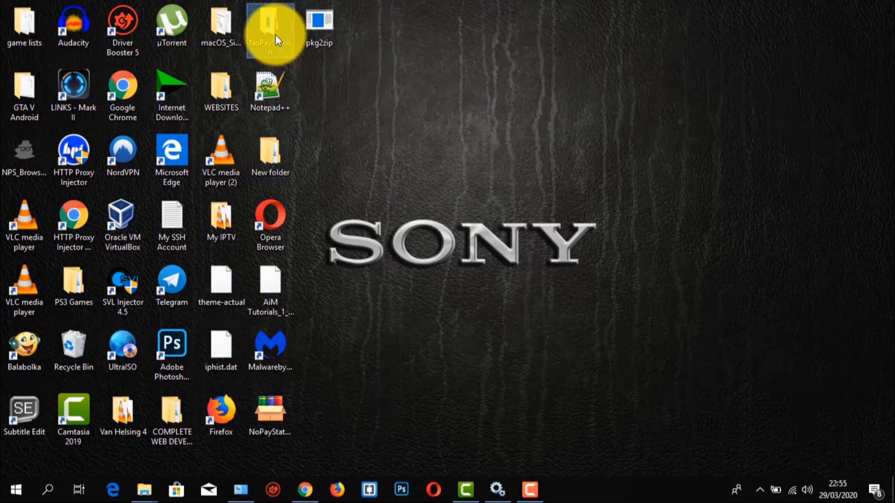
Launch NPS_Browser_0.94 from the desktop's NoPayStation folder and accept its disclaimer.
double_click(276, 34)
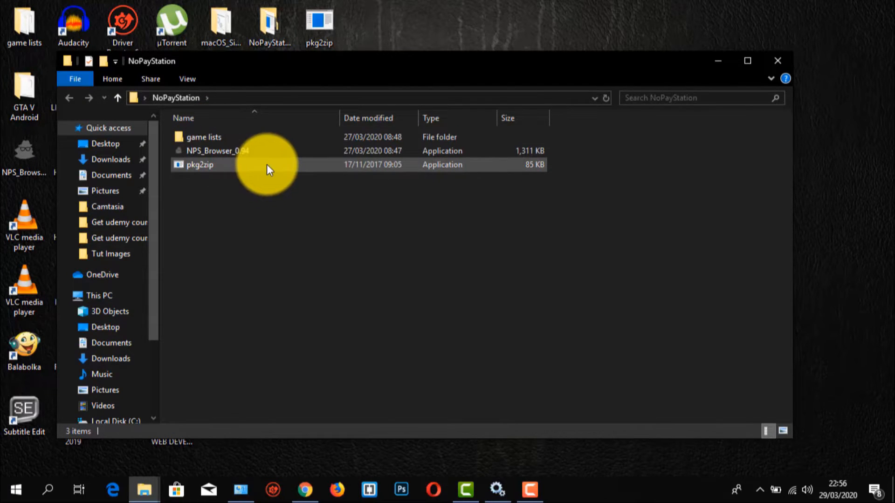
double_click(243, 138)
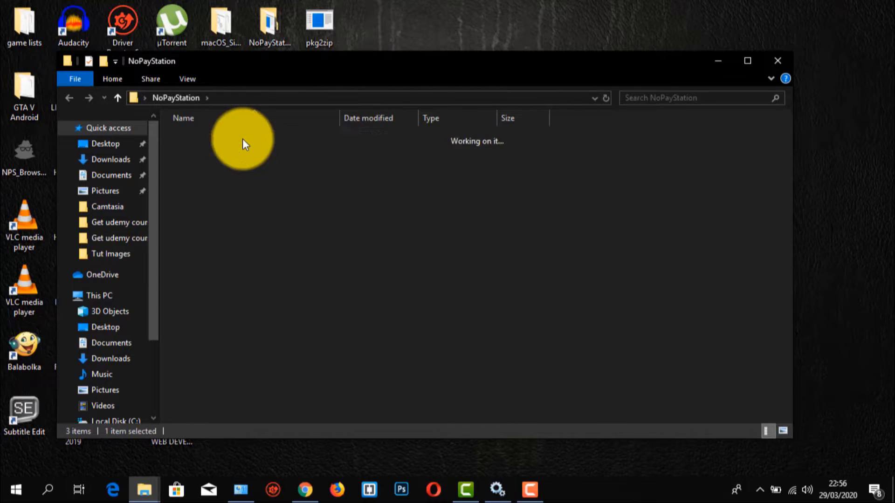
click(70, 97)
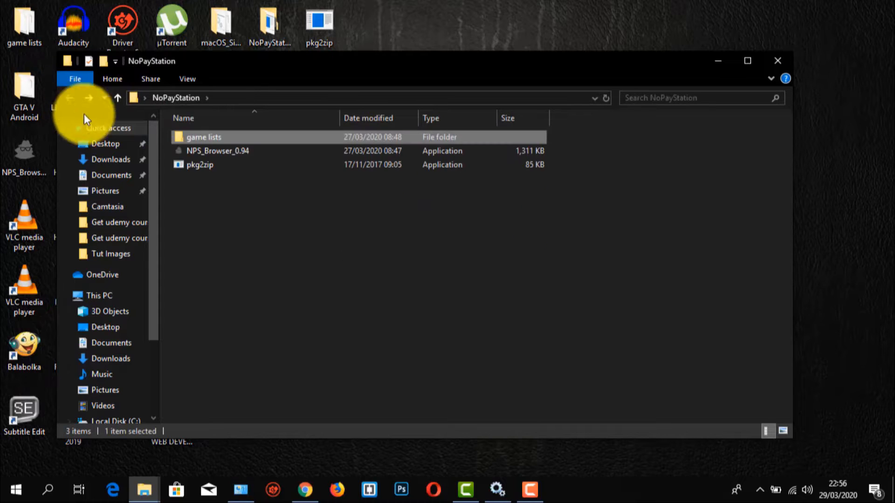
double_click(219, 152)
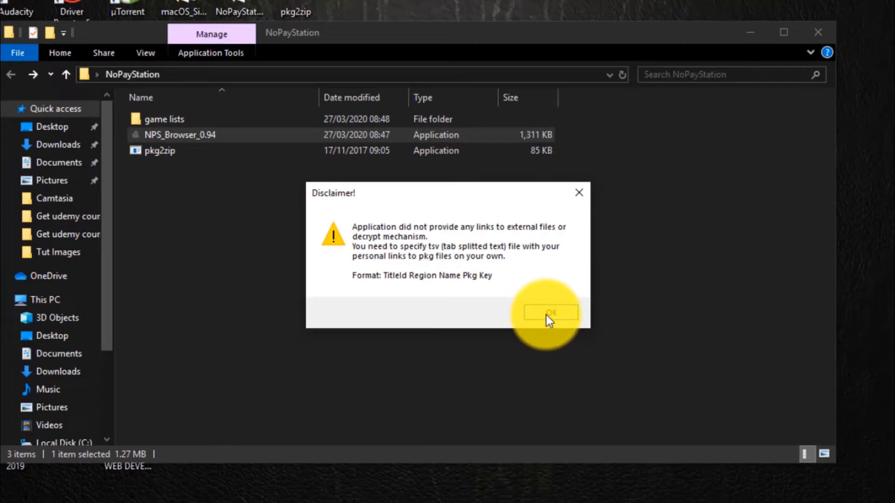
click(755, 441)
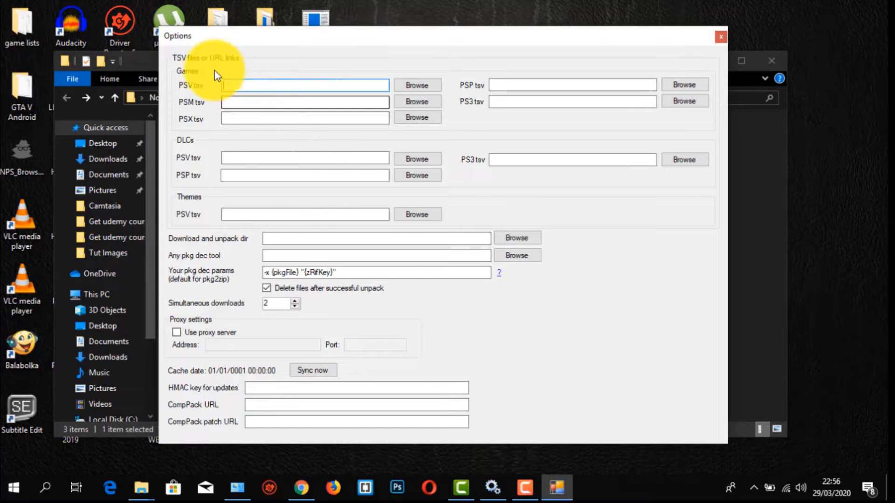
Move the Options window aside, open the game lists folder in NoPayStation to examine its TSV files, and return to Options.
drag(378, 37, 488, 52)
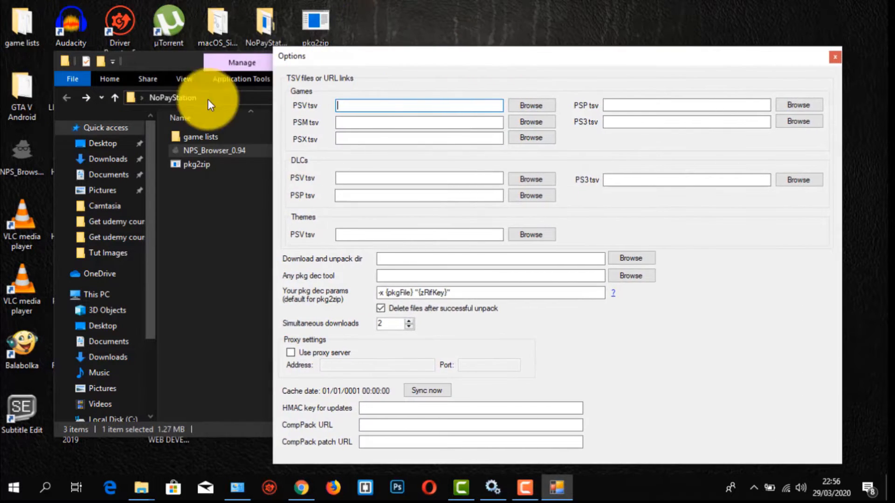
click(197, 134)
double_click(197, 136)
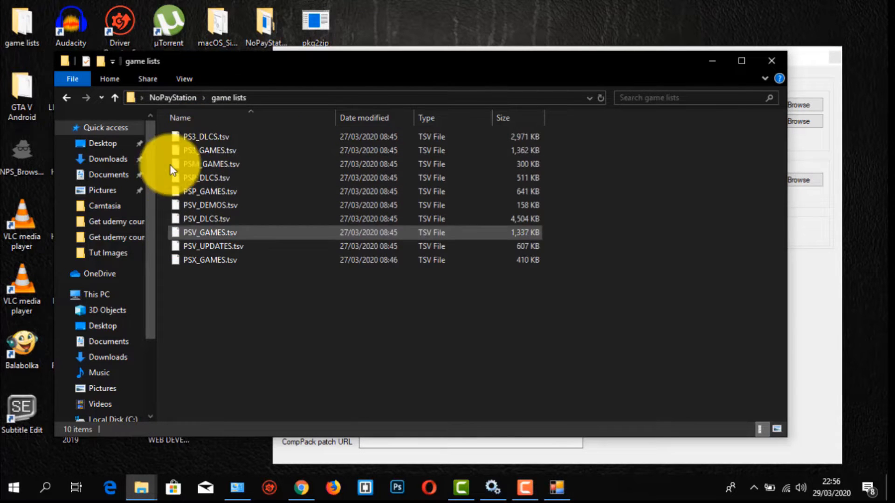
drag(164, 133, 243, 274)
click(464, 295)
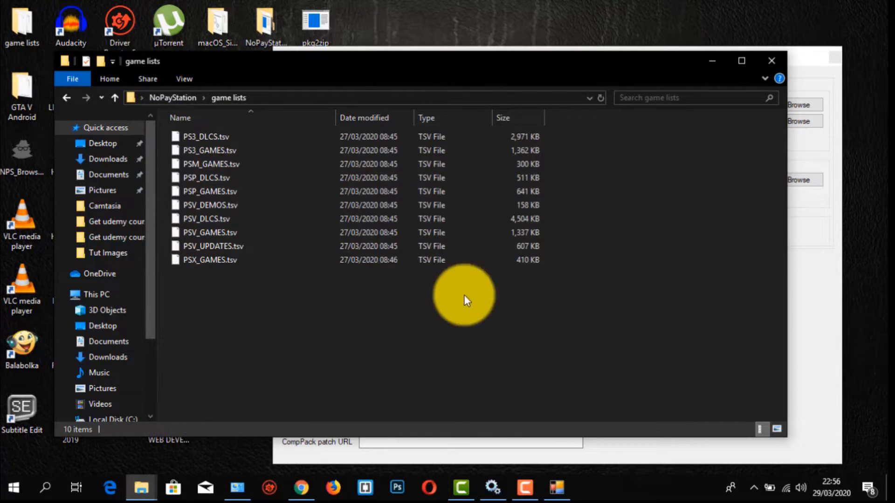
click(802, 67)
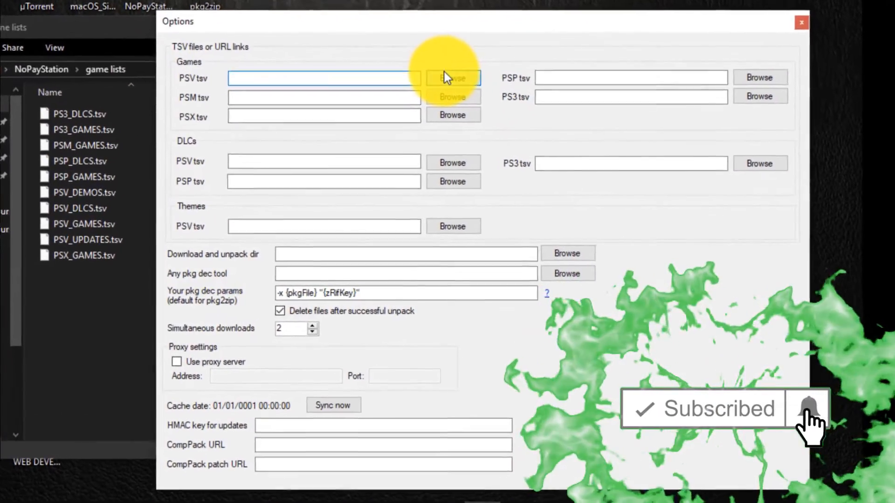
Set the Games PSV tsv path to PSV_GAMES.tsv from the game lists folder inside NoPayStation on the Desktop.
click(445, 78)
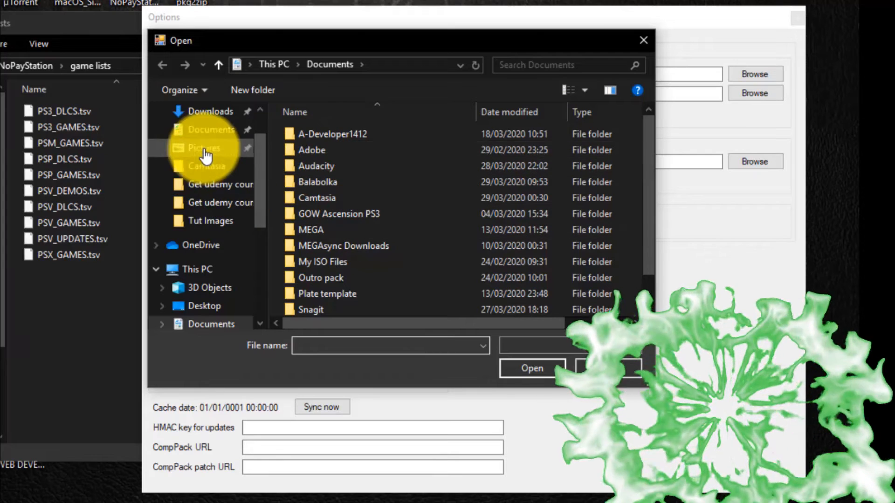
scroll(199, 250, up, 1)
scroll(200, 261, down, 1)
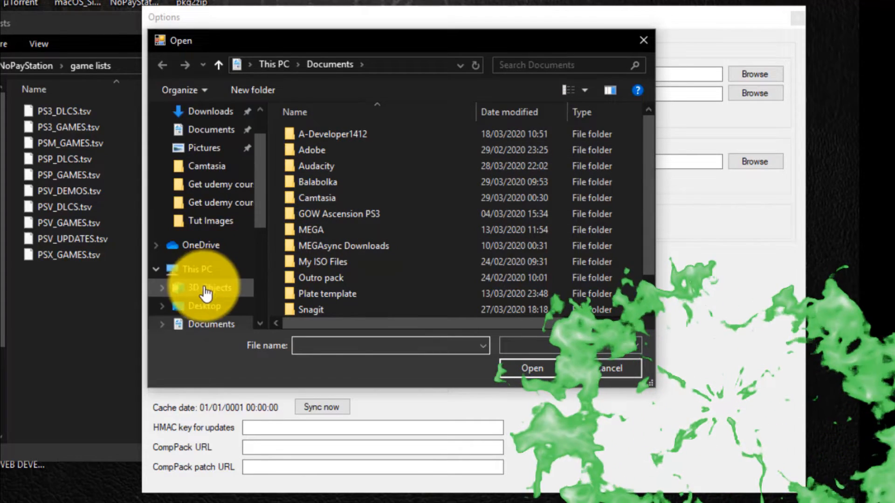
click(200, 306)
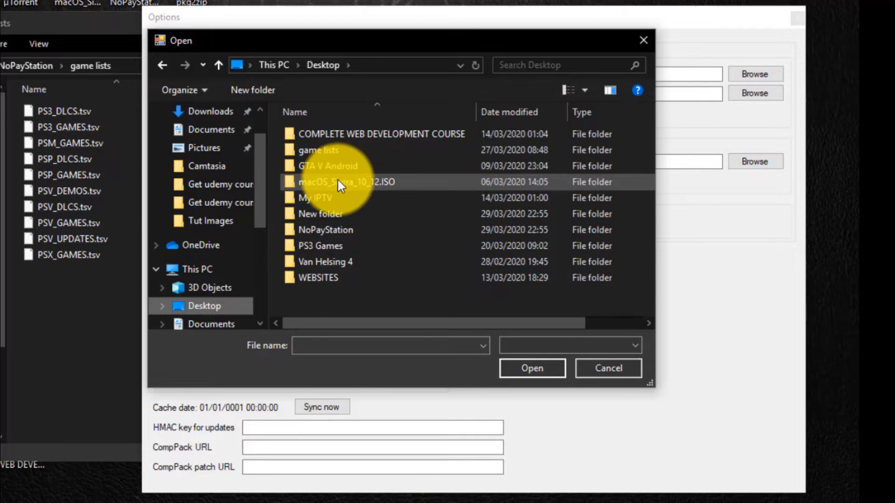
double_click(332, 231)
double_click(321, 134)
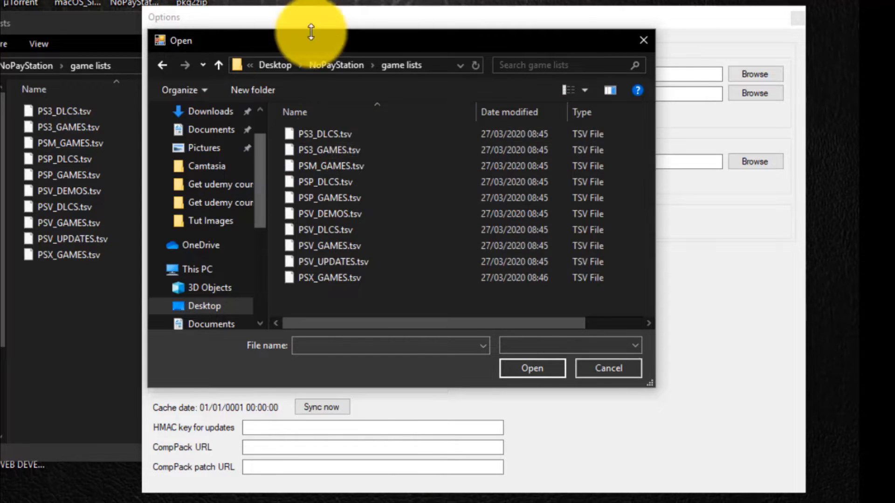
drag(325, 47, 347, 37)
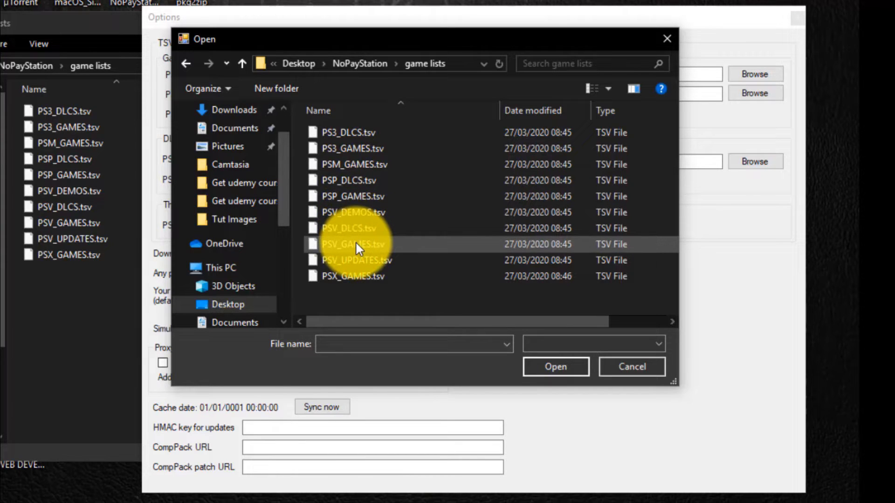
drag(396, 35, 410, 55)
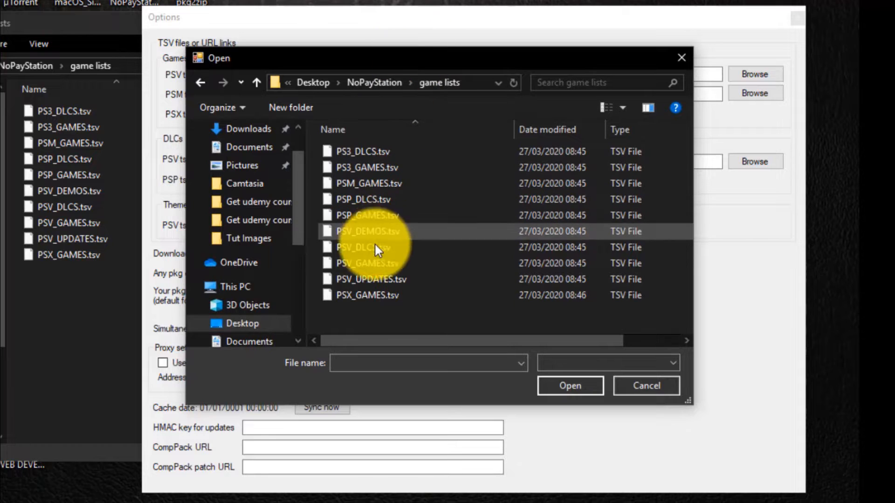
click(373, 263)
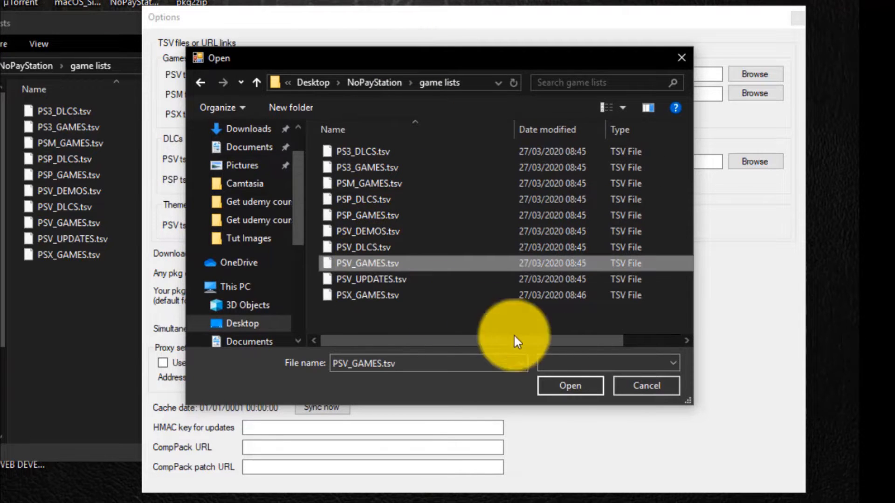
click(569, 386)
Set the Games PSM tsv path to PSM_GAMES.tsv and the Games PSX tsv path to PSX_GAMES.tsv.
click(433, 94)
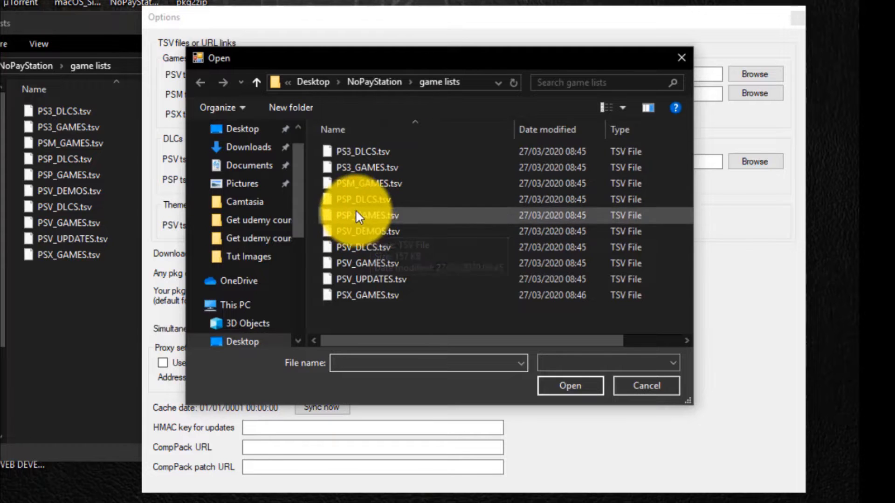
drag(369, 53, 376, 111)
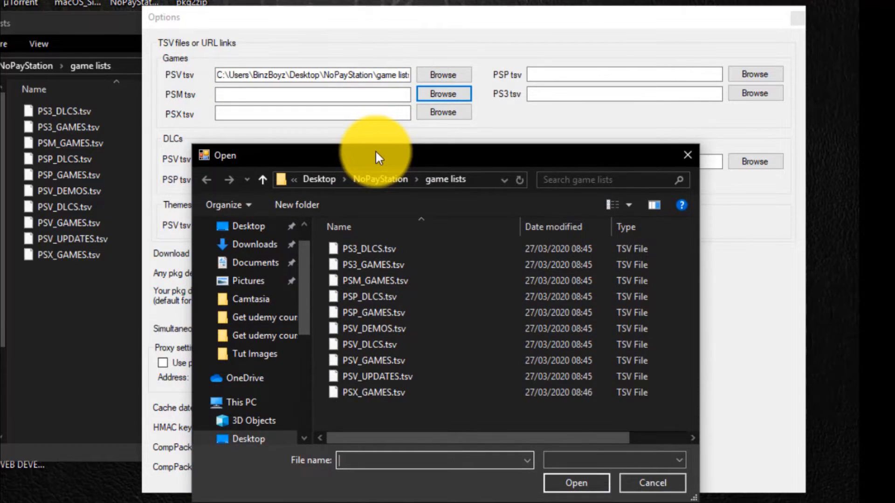
drag(376, 151, 362, 52)
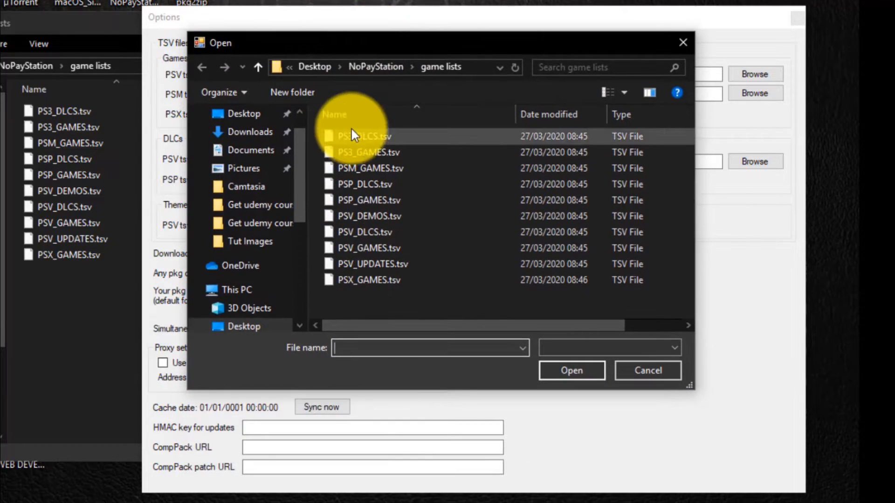
click(360, 171)
click(566, 371)
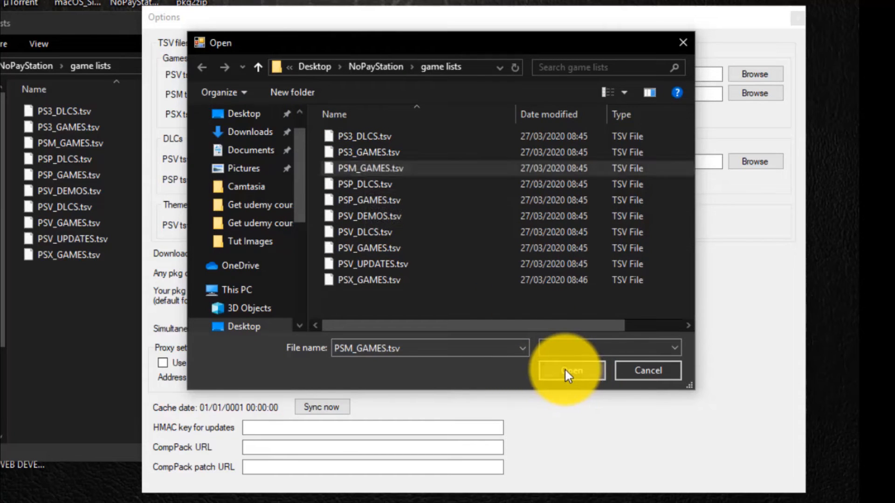
click(440, 117)
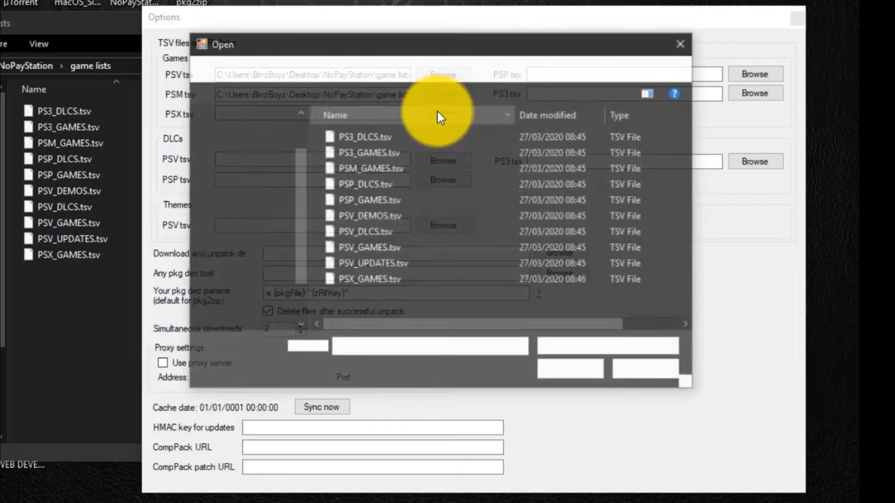
click(361, 276)
click(572, 373)
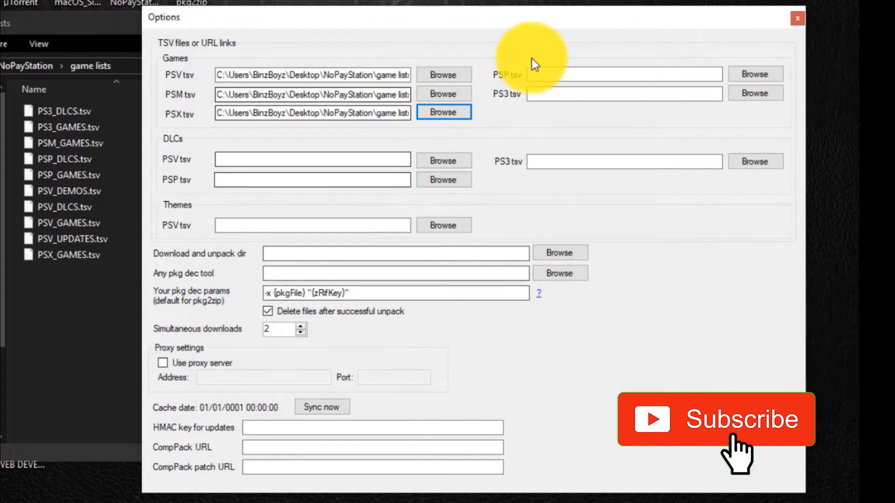
Set the Games PSP tsv path to PSP_GAMES.tsv and the Games PS3 tsv path to PS3_GAMES.tsv.
click(769, 75)
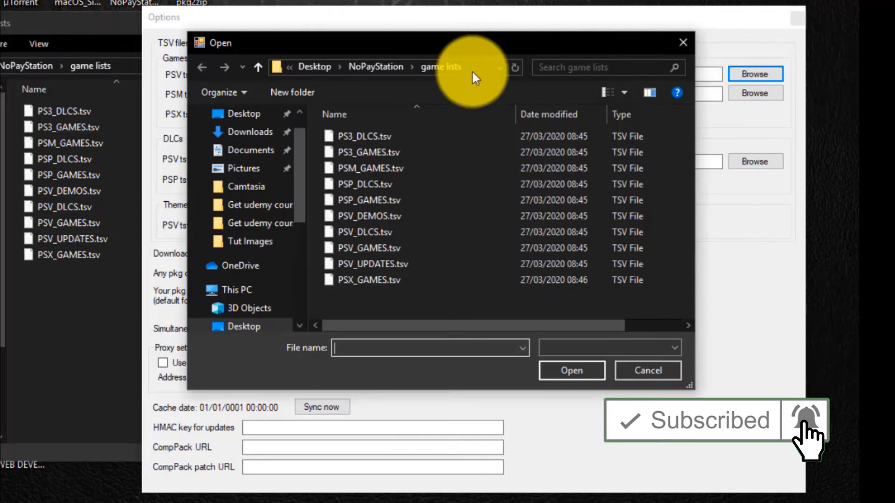
click(381, 200)
click(576, 372)
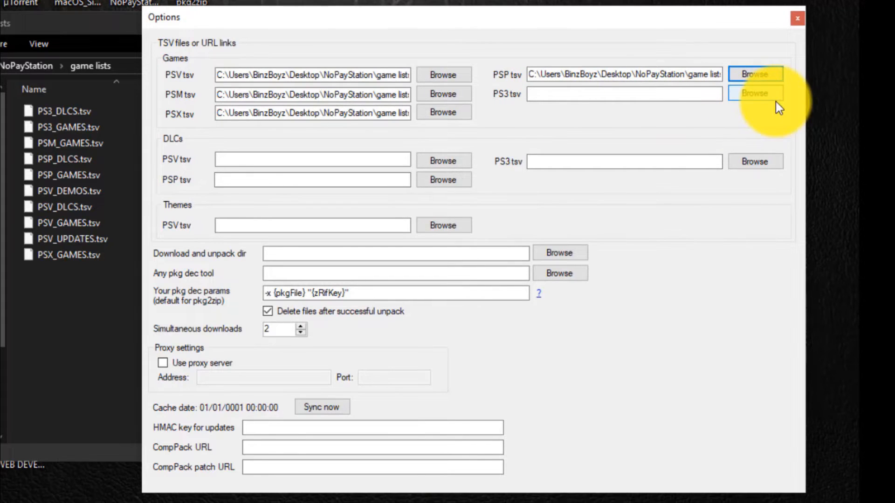
click(765, 96)
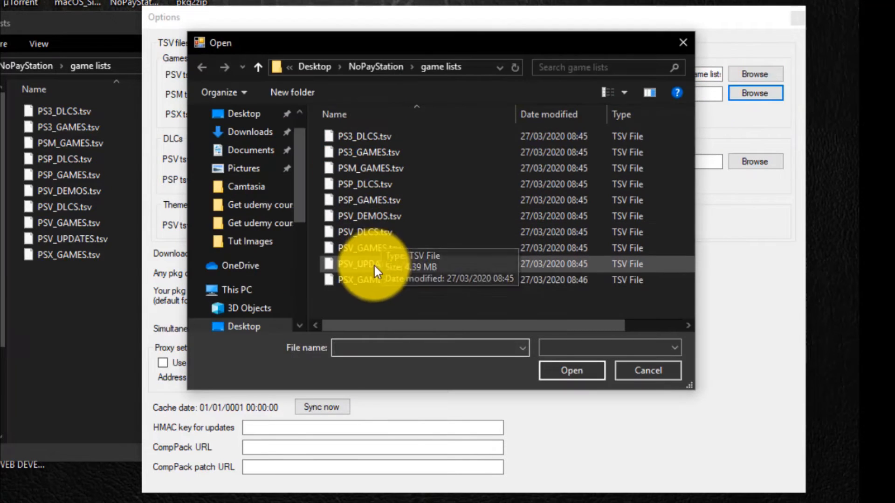
click(368, 156)
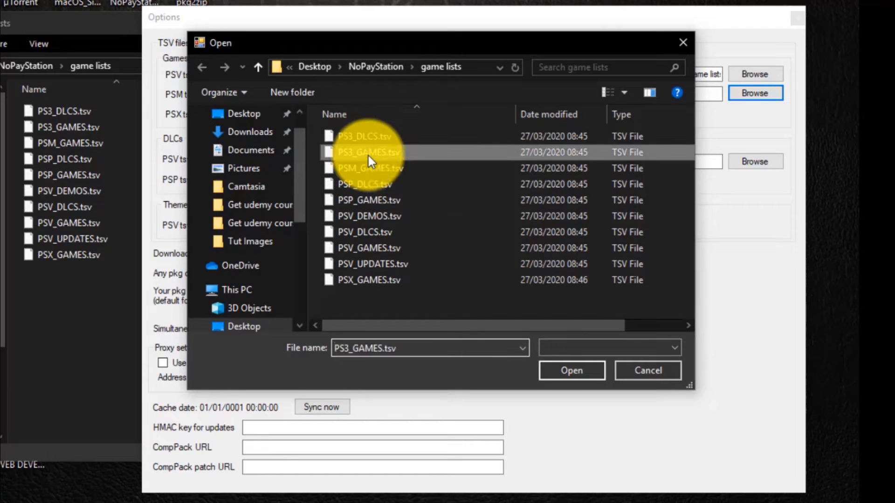
click(566, 373)
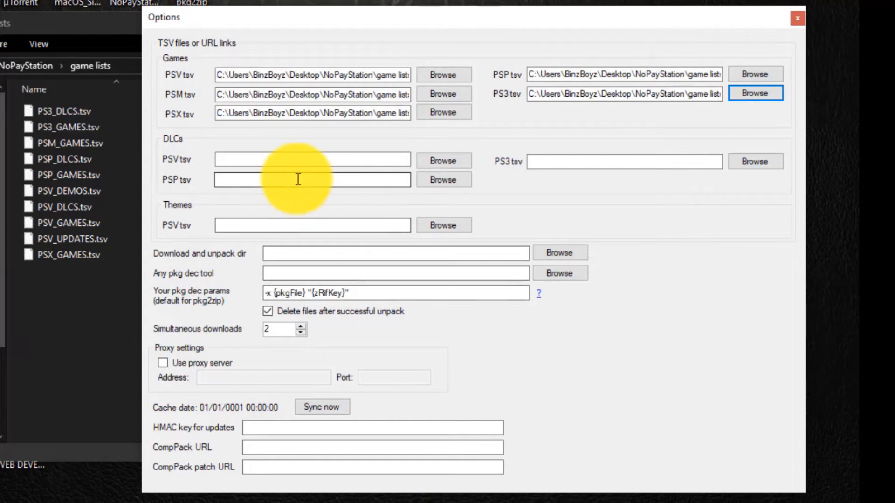
Set the DLCs PSV tsv path to PSV_DLCS.tsv and the DLCs PSP tsv path to PSP_DLCS.tsv.
click(437, 160)
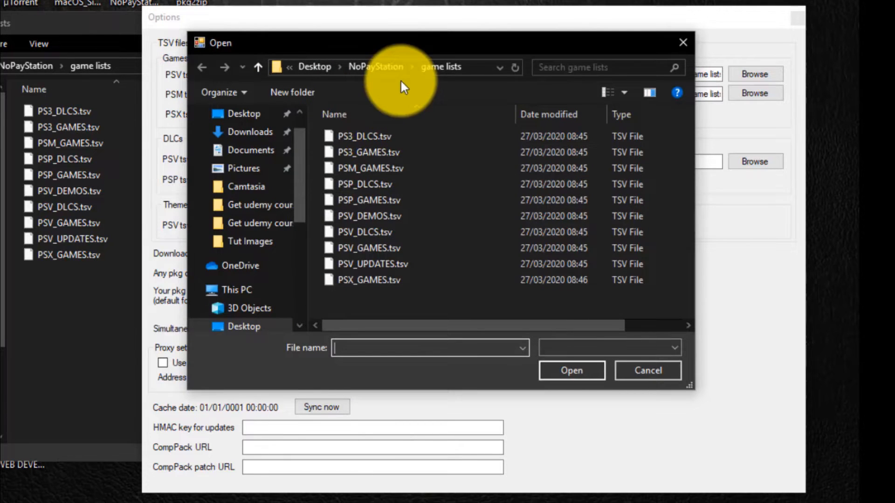
mouse_move(412, 42)
mouse_down()
mouse_move(467, 189)
mouse_move(466, 221)
mouse_move(415, 27)
mouse_up()
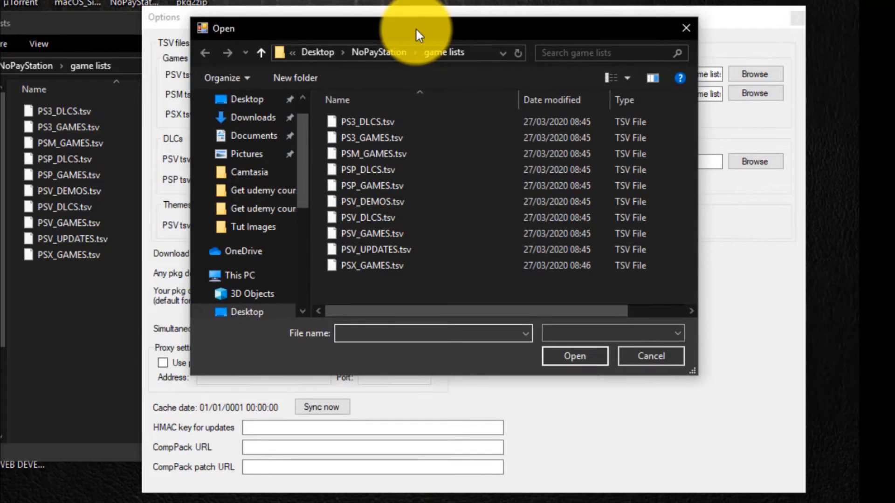
click(384, 219)
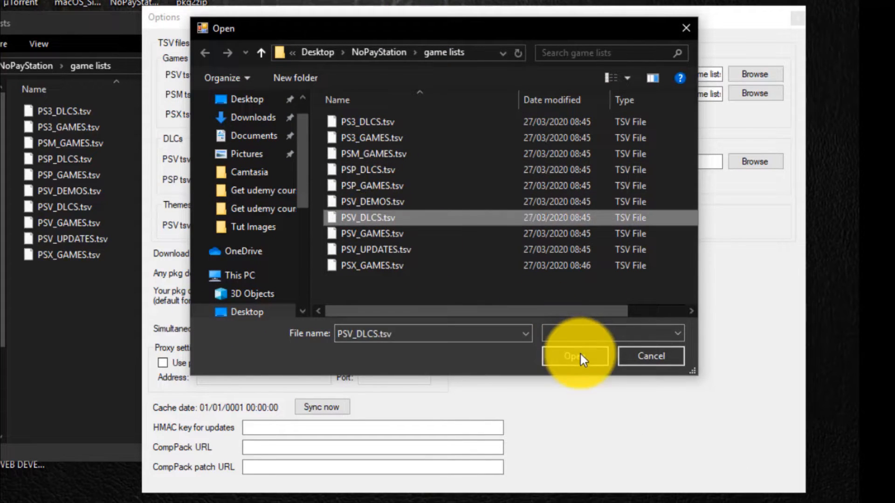
click(581, 354)
click(427, 180)
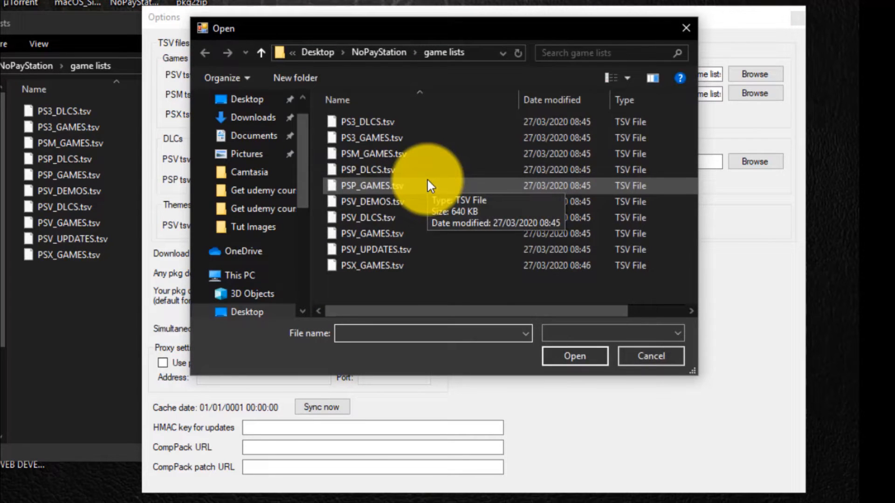
click(427, 170)
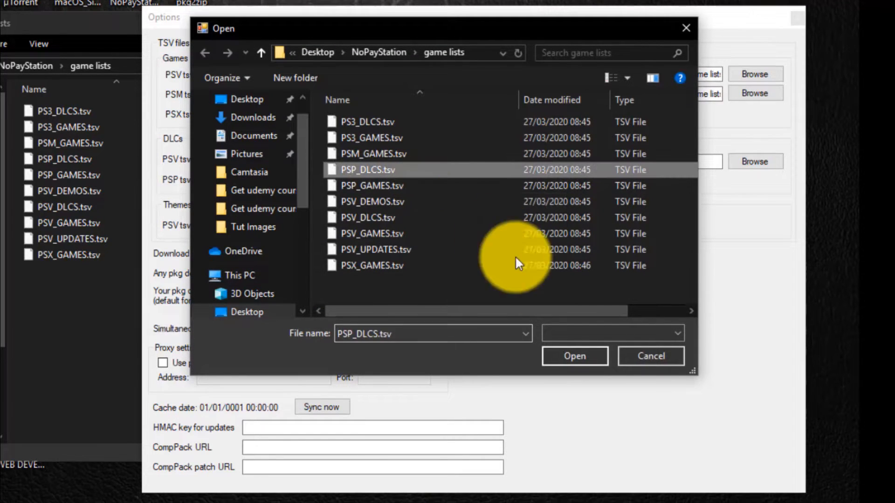
click(576, 356)
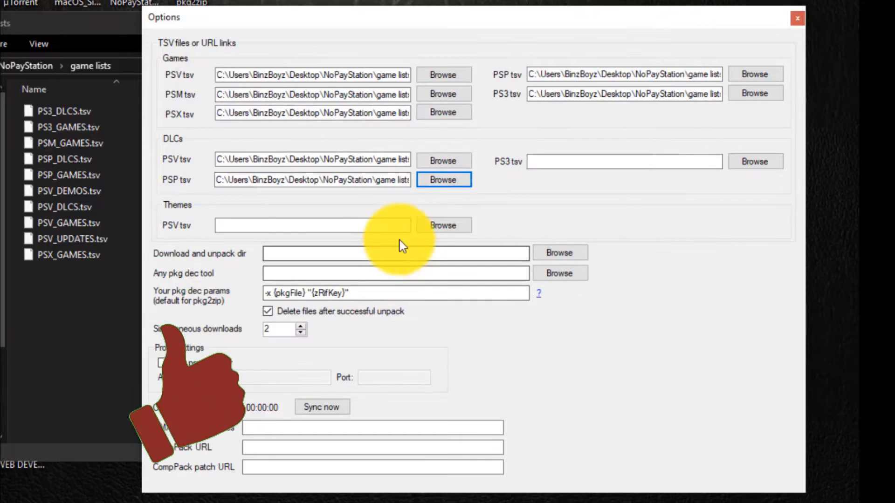
click(758, 165)
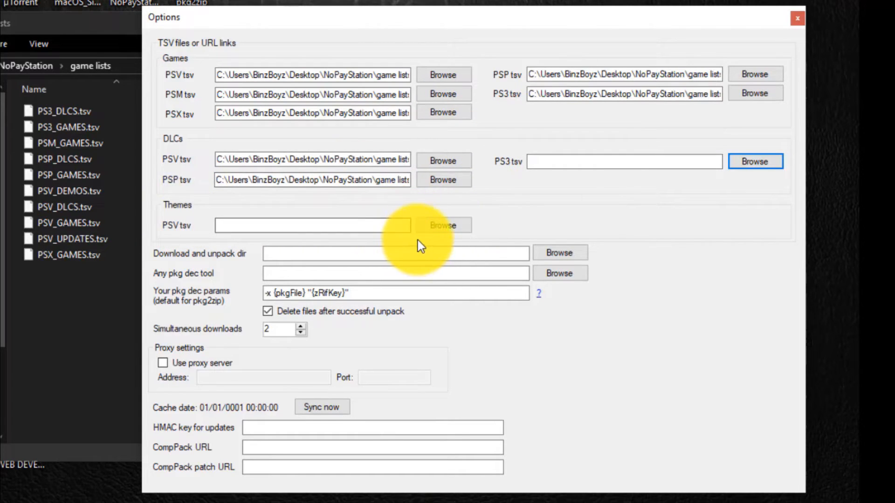
click(451, 228)
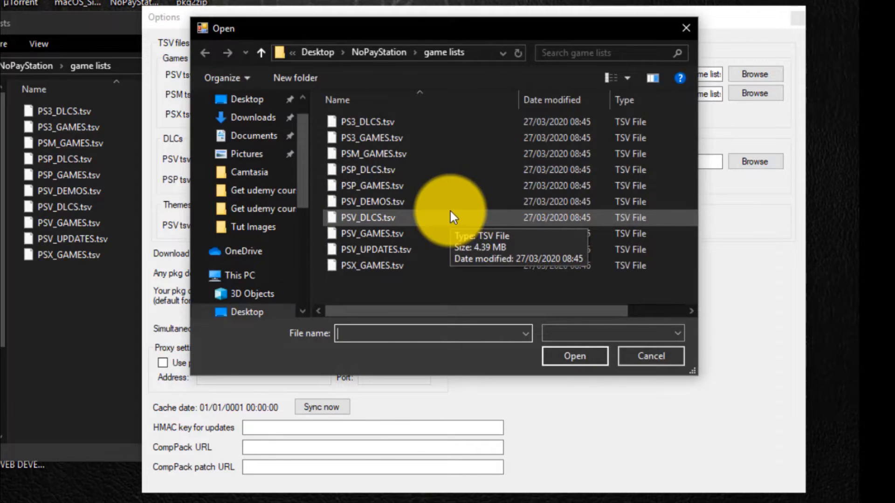
drag(431, 23, 482, 35)
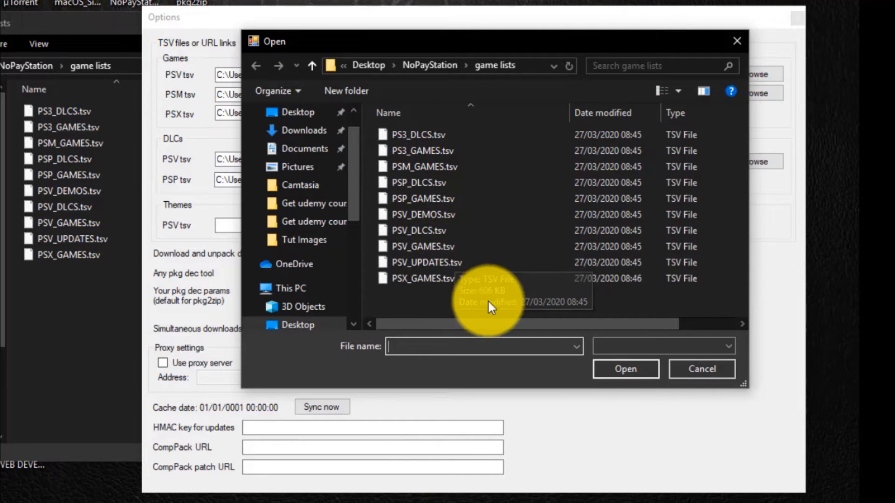
click(695, 366)
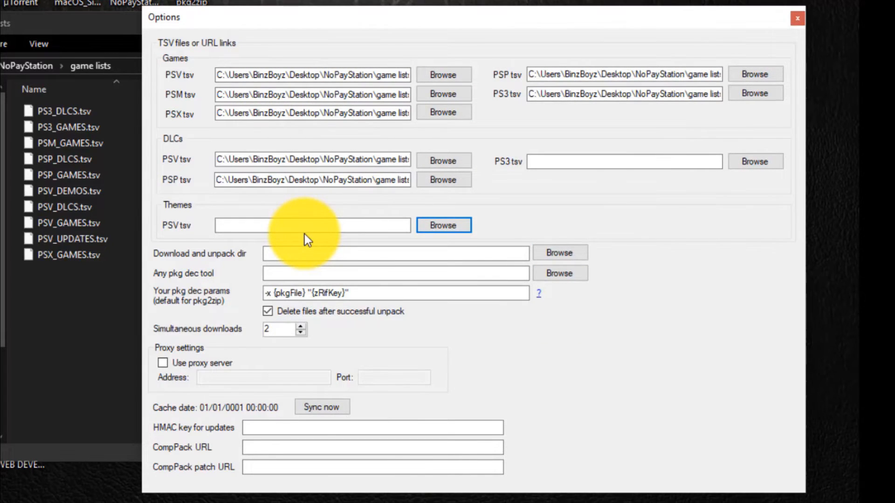
Set the download and unpack directory to the PS3 Game unpack folder on Local Disk (D:).
click(551, 254)
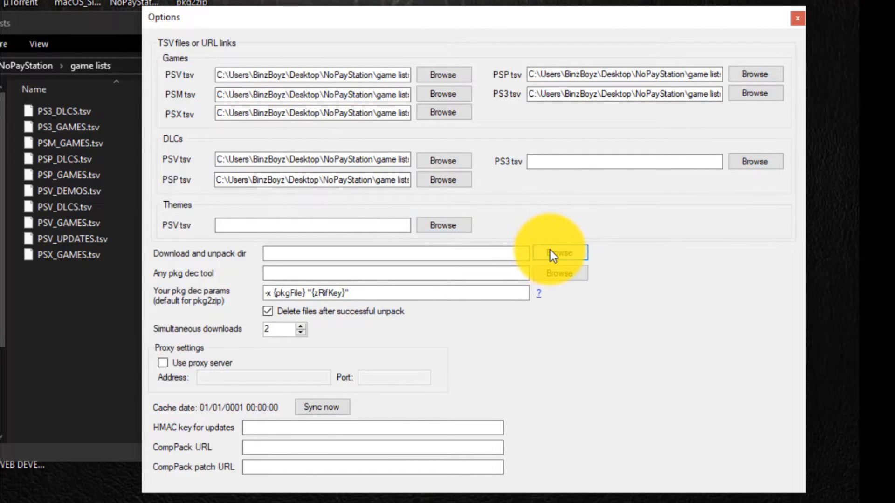
scroll(290, 255, down, 3)
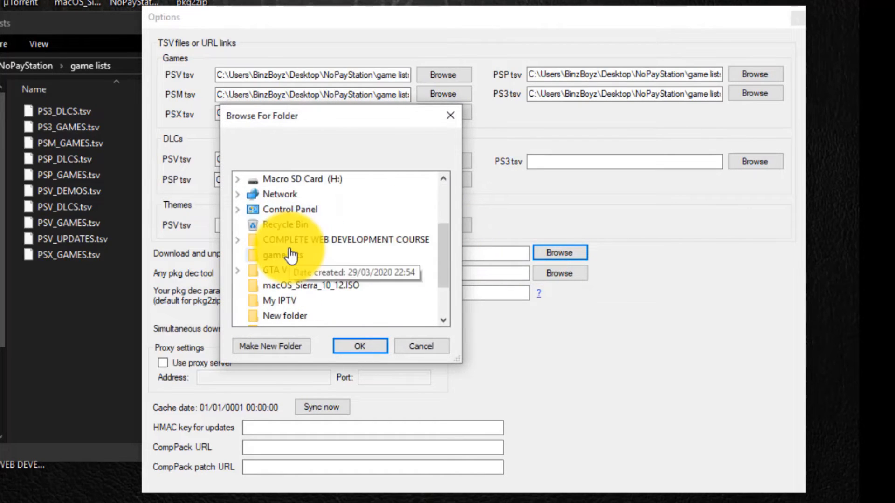
scroll(280, 252, up, 2)
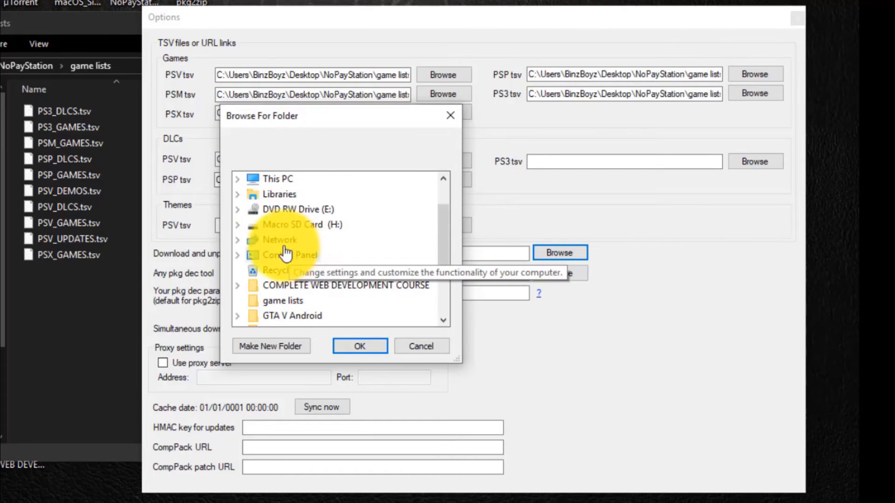
scroll(264, 256, down, 3)
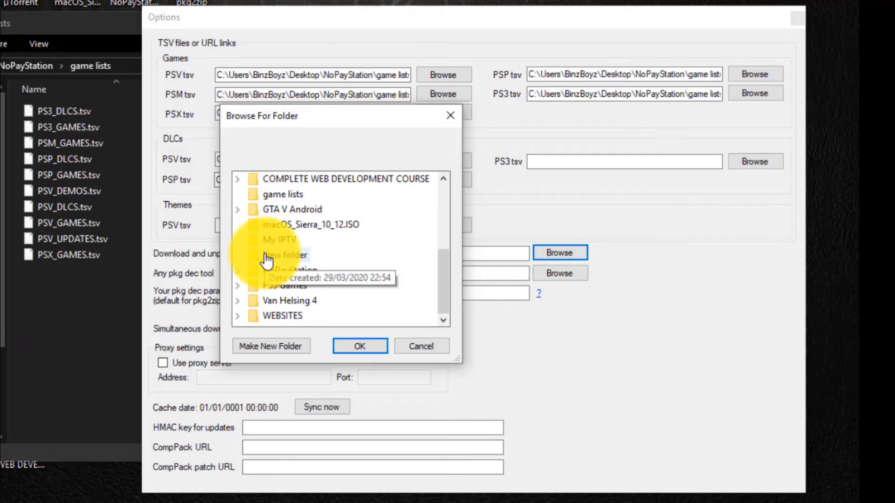
scroll(266, 252, up, 4)
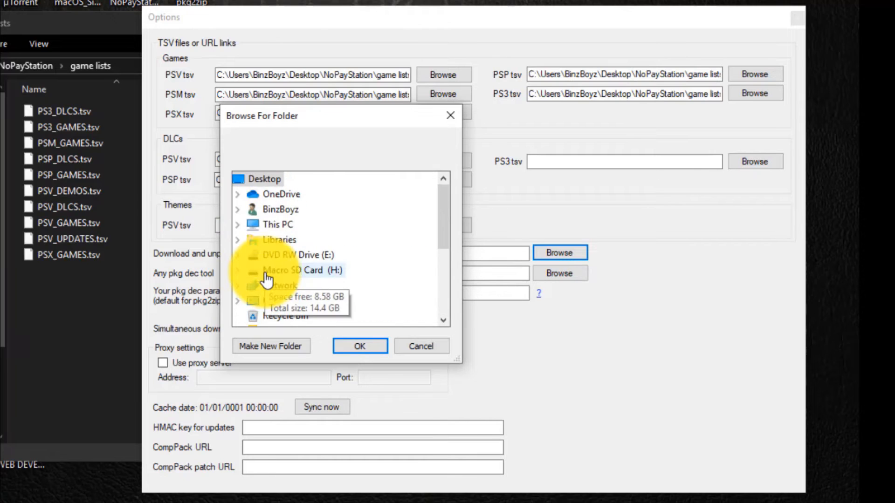
double_click(261, 228)
scroll(260, 228, down, 3)
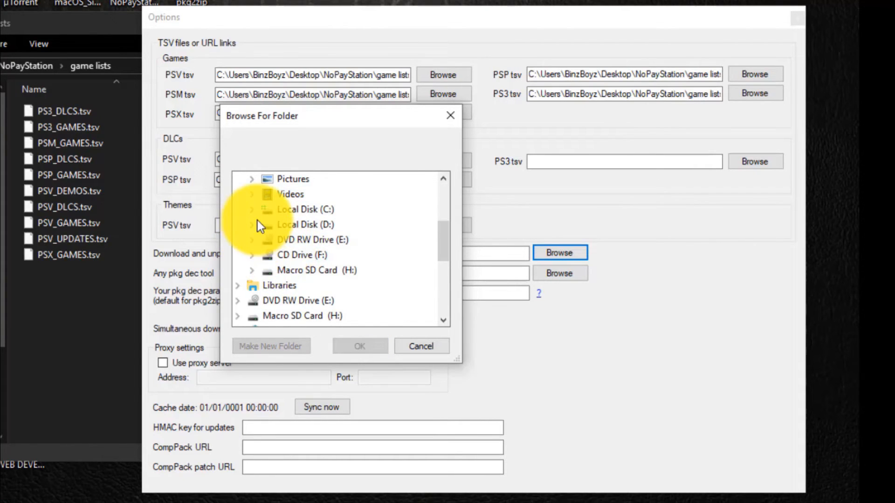
double_click(259, 226)
scroll(279, 246, down, 2)
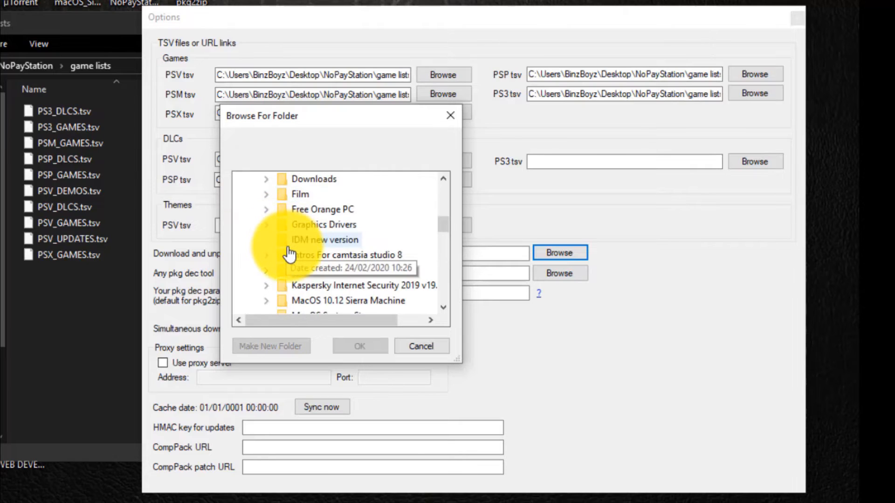
scroll(303, 243, down, 1)
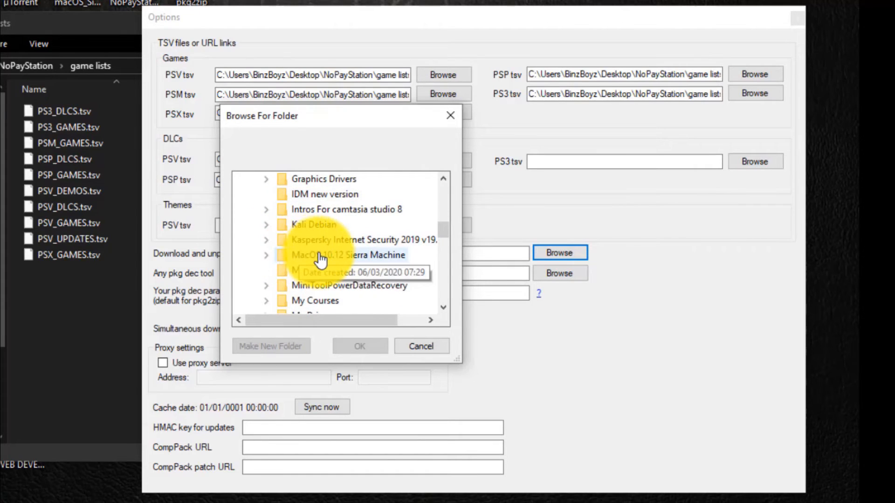
scroll(320, 259, down, 1)
scroll(320, 259, down, 3)
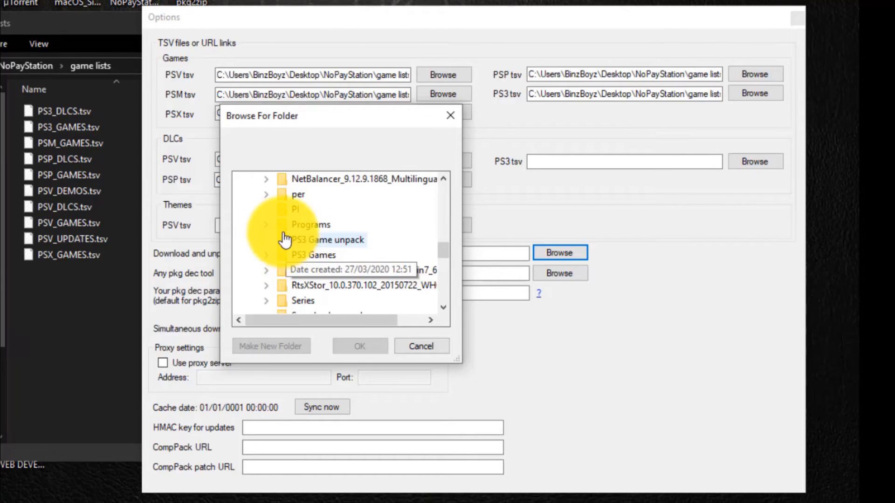
click(308, 240)
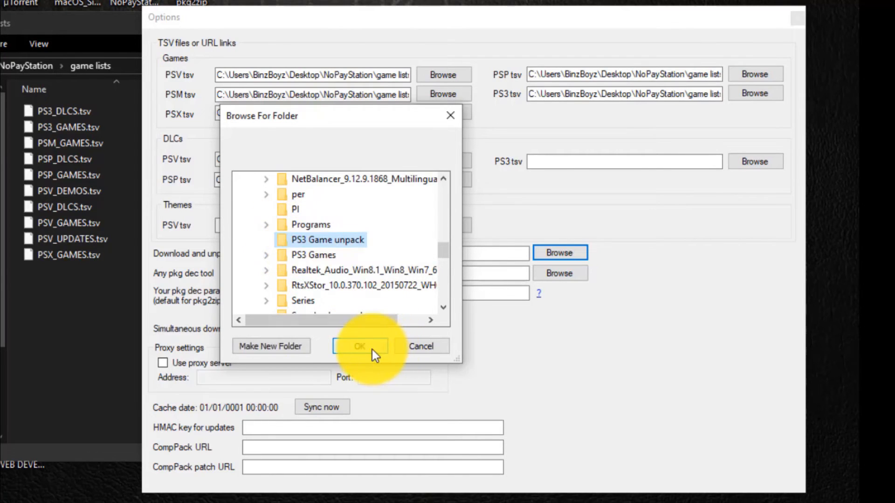
click(372, 347)
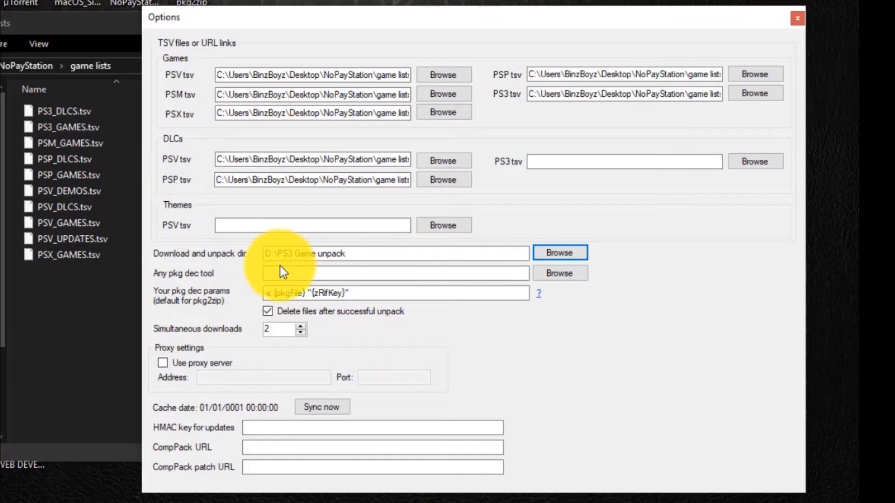
Set the pkg dec tool to pkg2zip from the NoPayStation folder on the Desktop.
click(541, 275)
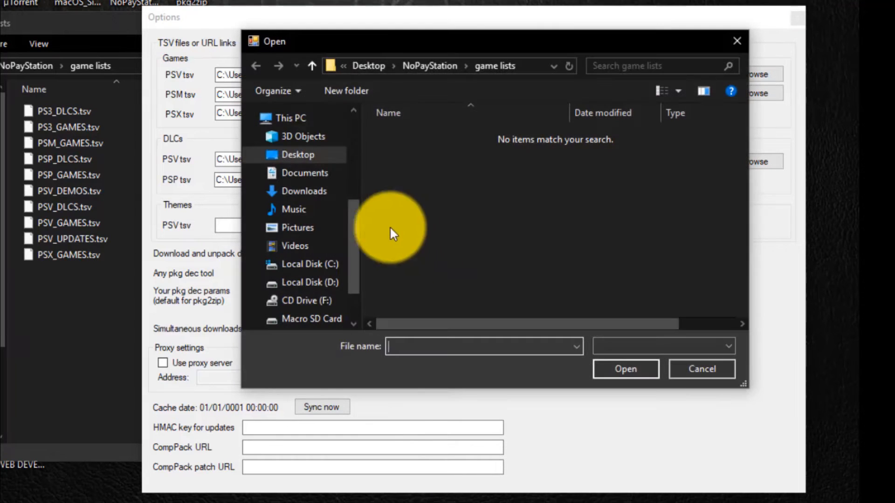
click(410, 65)
click(413, 168)
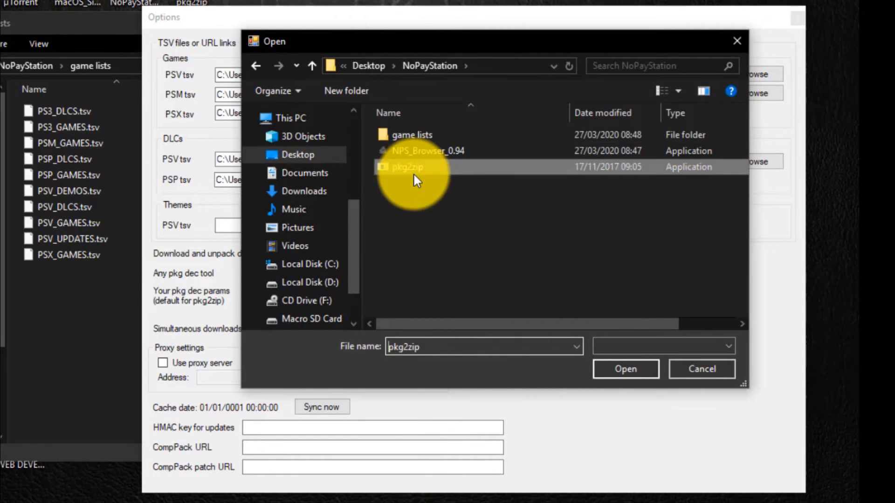
click(626, 373)
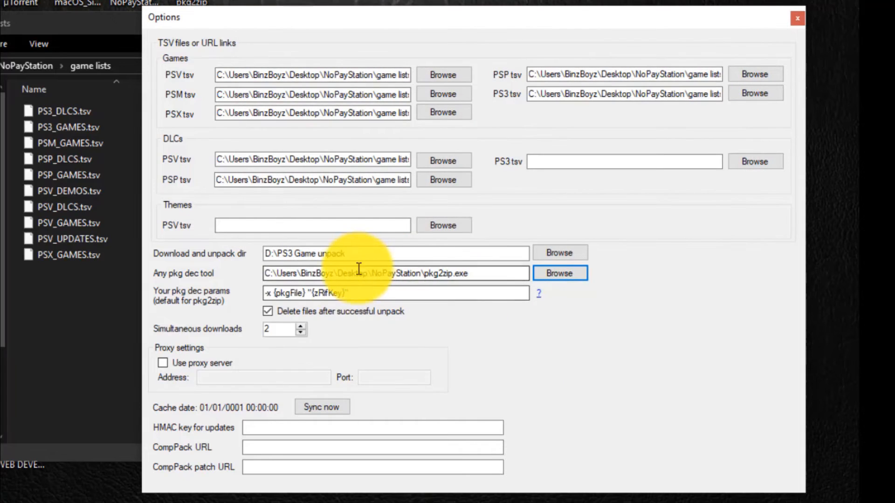
Disable deleting files after successful unpack, sync the cache and close the options.
click(268, 312)
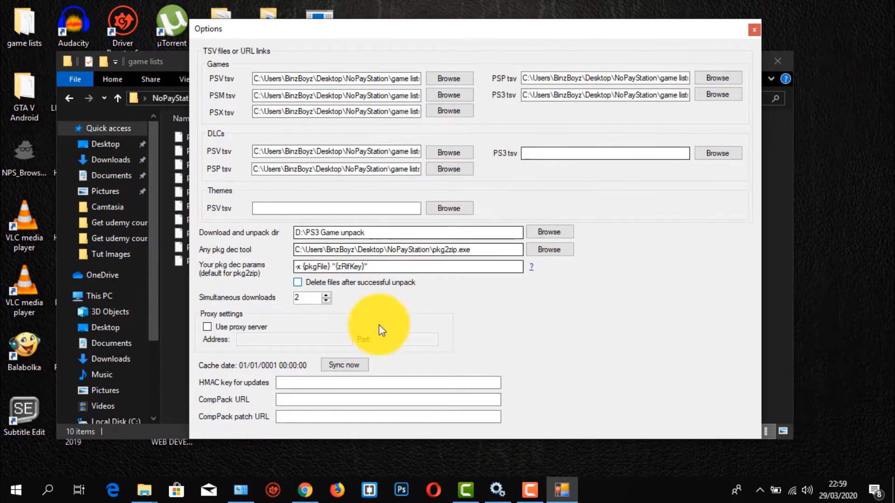
click(358, 368)
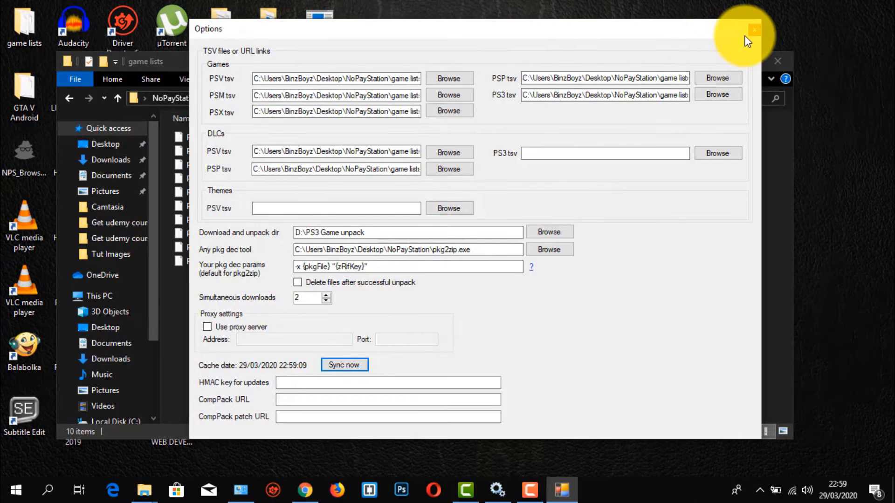
click(755, 29)
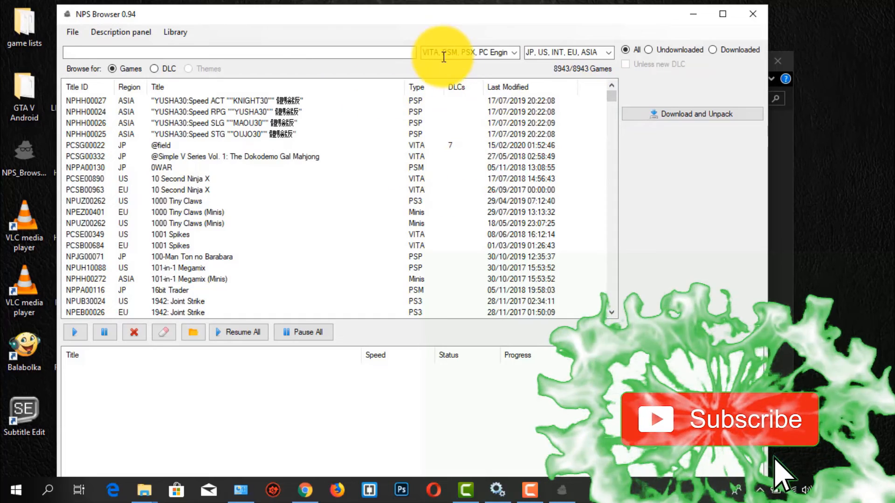
Examine the platforms in the type filter and browse the loaded games list.
click(426, 51)
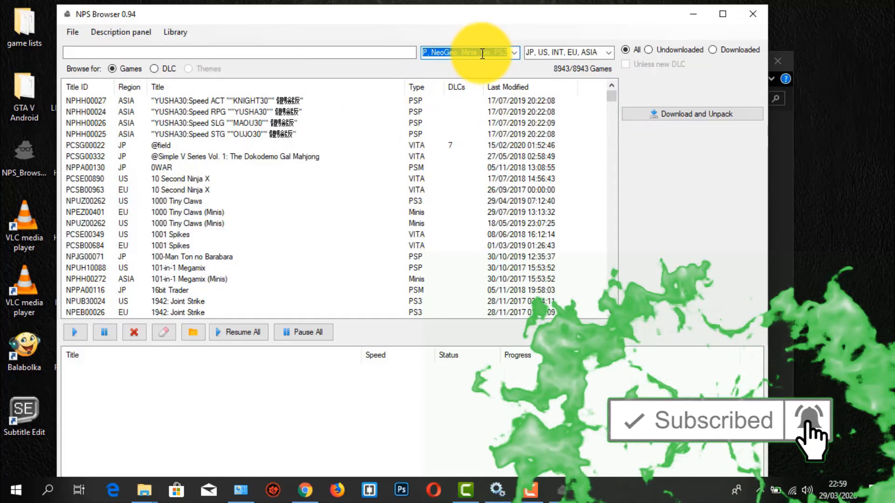
click(499, 53)
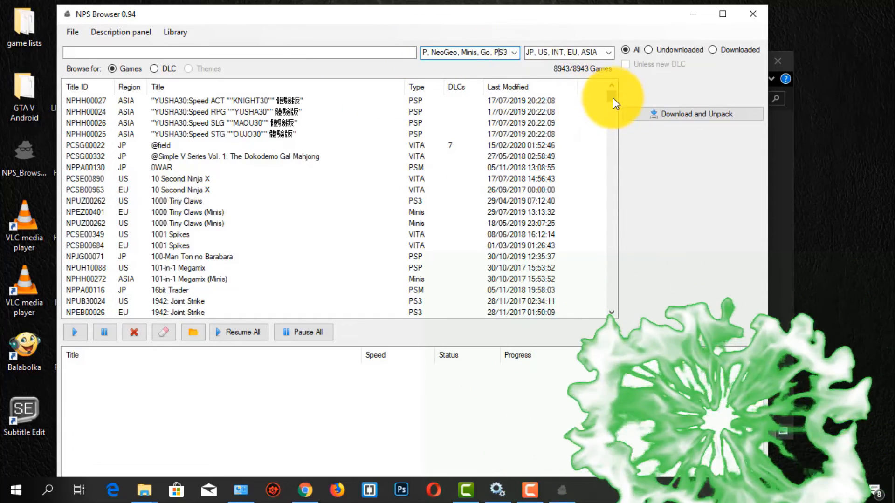
drag(614, 98, 614, 124)
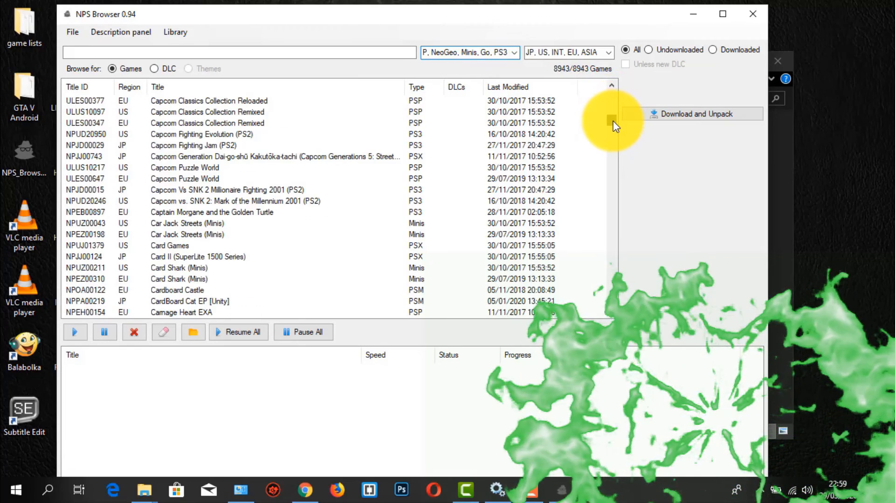
scroll(508, 128, up, 10)
scroll(334, 170, up, 8)
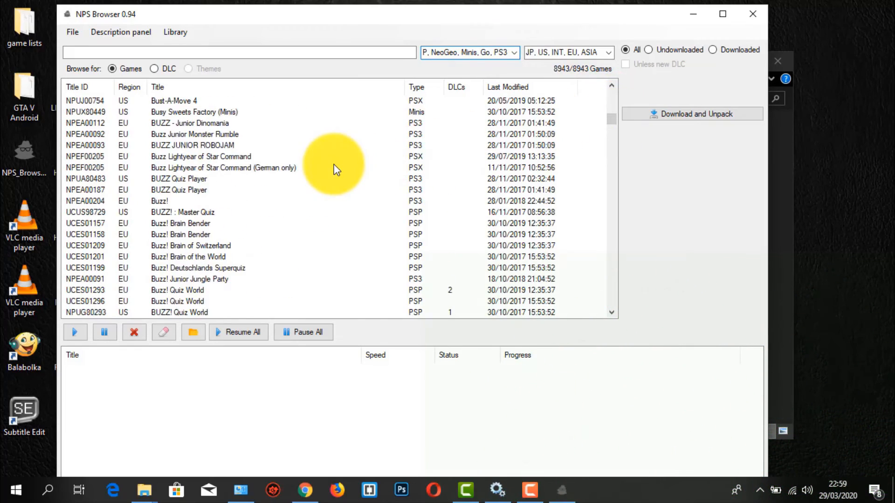
scroll(337, 169, up, 13)
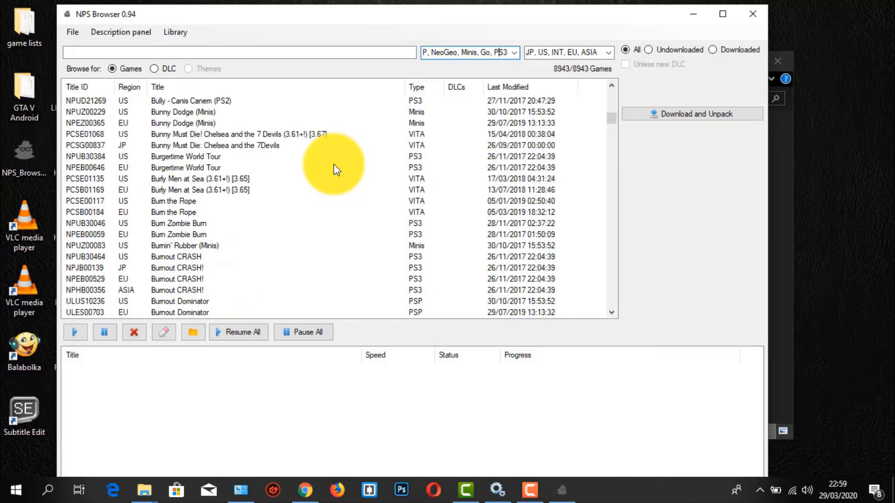
scroll(336, 170, up, 5)
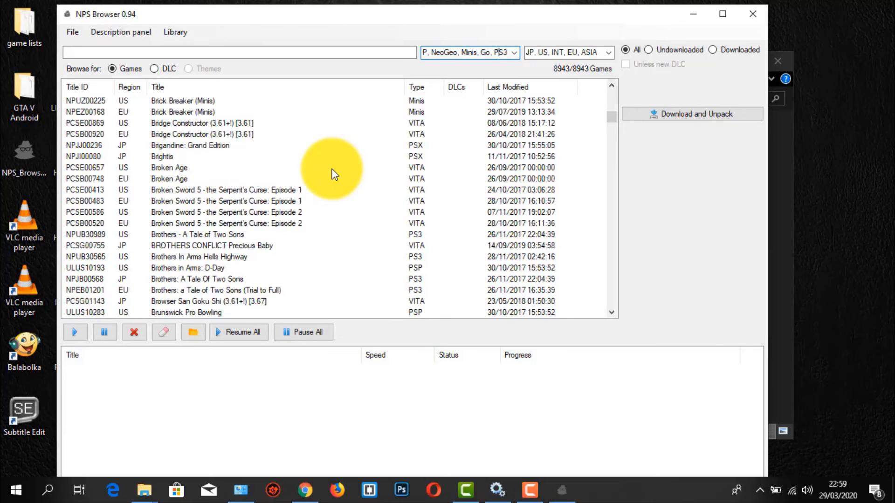
Find the US PS3 game Call of Duty 4: Modern Warfare in the list and start its Download and Unpack.
scroll(334, 175, down, 20)
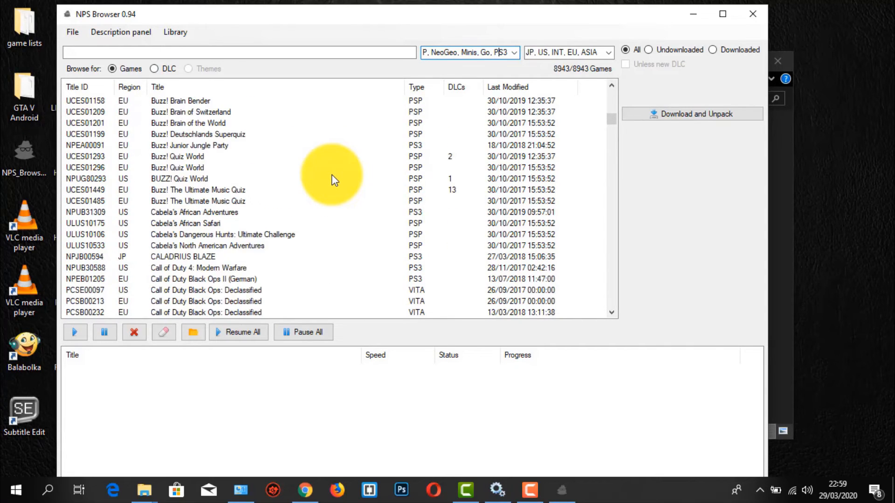
scroll(333, 180, down, 1)
click(223, 239)
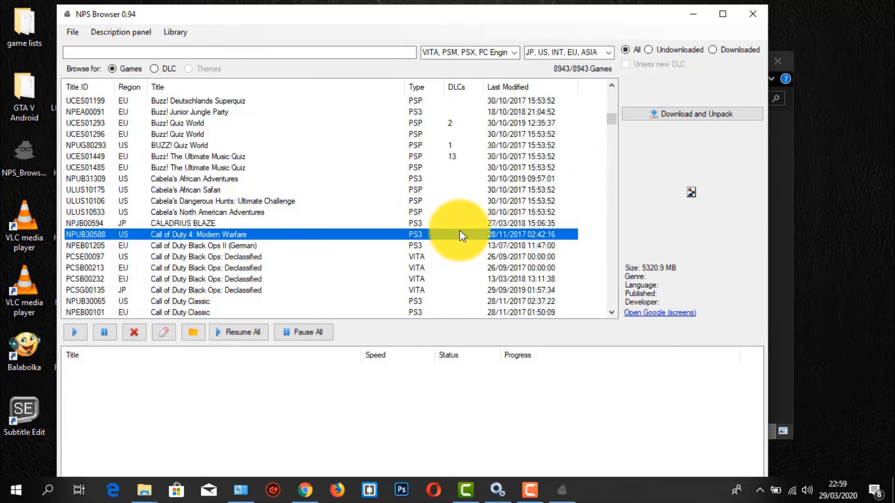
click(668, 115)
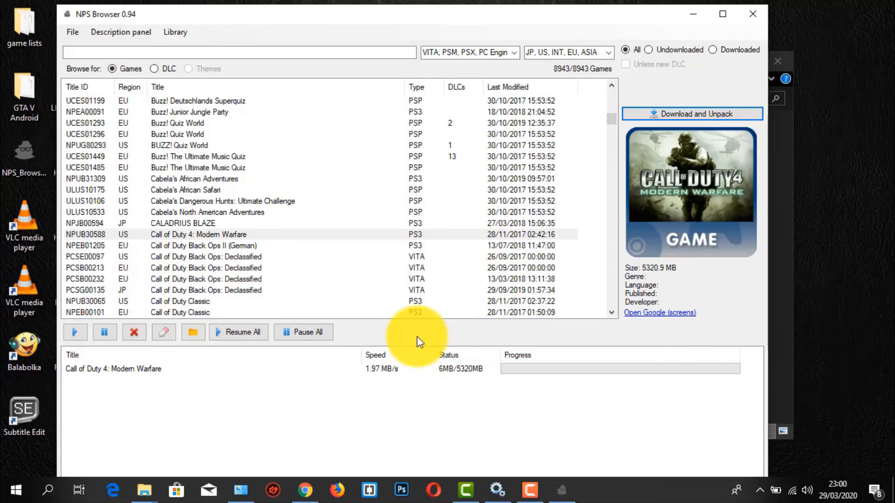
Cancel the Call of Duty 4: Modern Warfare download and minimize the browser and game lists windows.
click(134, 332)
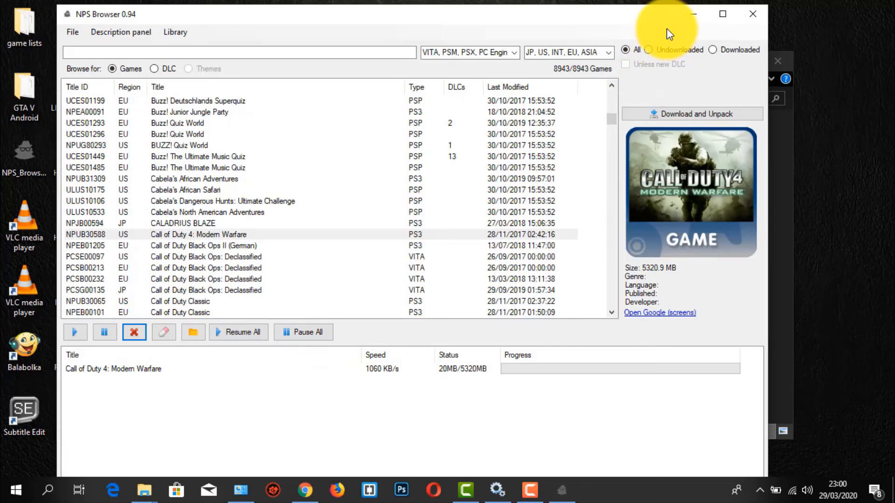
click(699, 16)
click(719, 63)
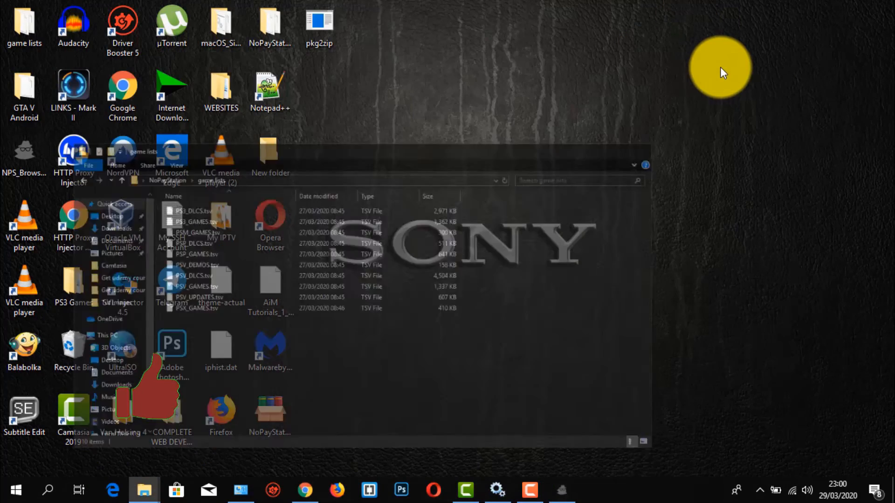